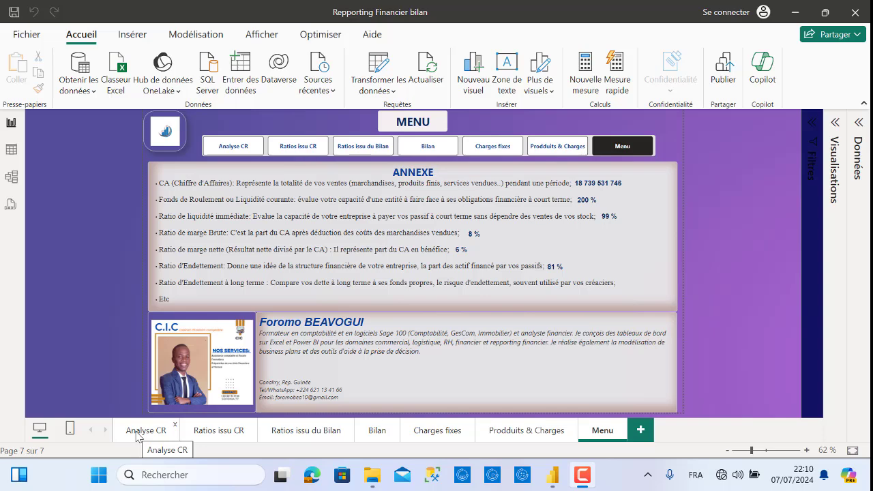
Look through the report pages Analyse CR, Ratios issu CR, Ratios issu du Bilan, Bilan, Charges fixes, Prodduits & Charges and Menu.
left_click(139, 432)
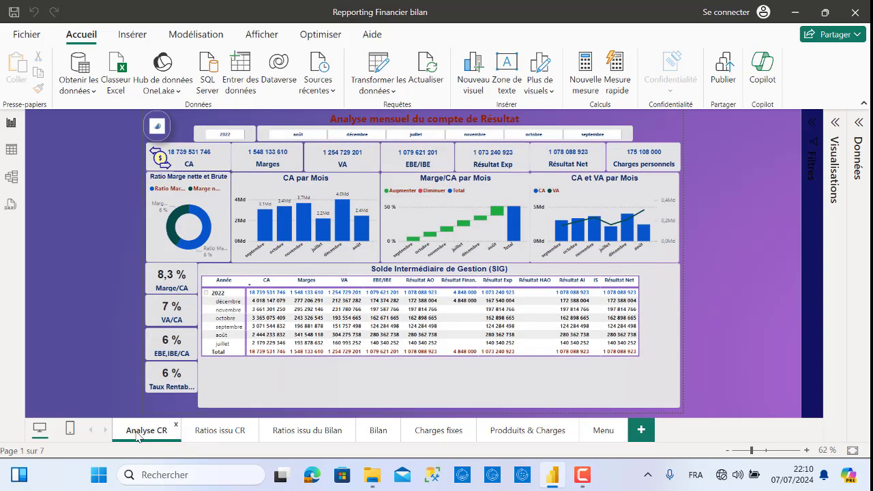
left_click(221, 437)
left_click(307, 438)
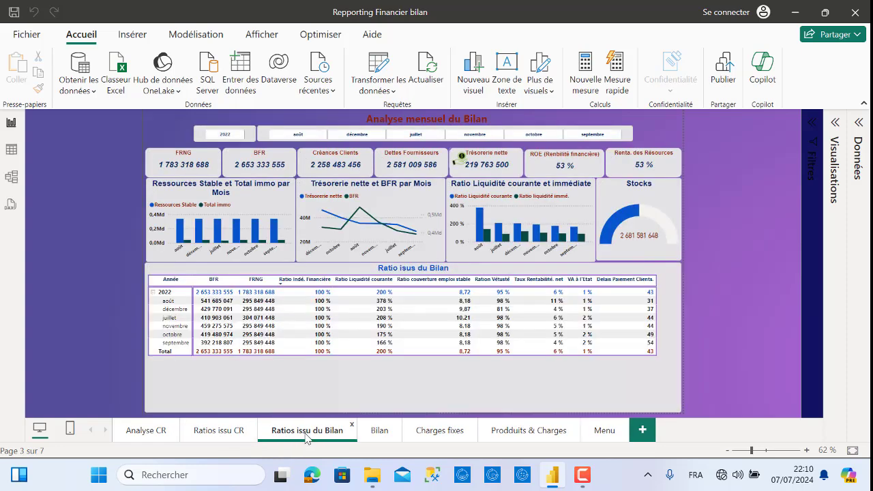
left_click(378, 436)
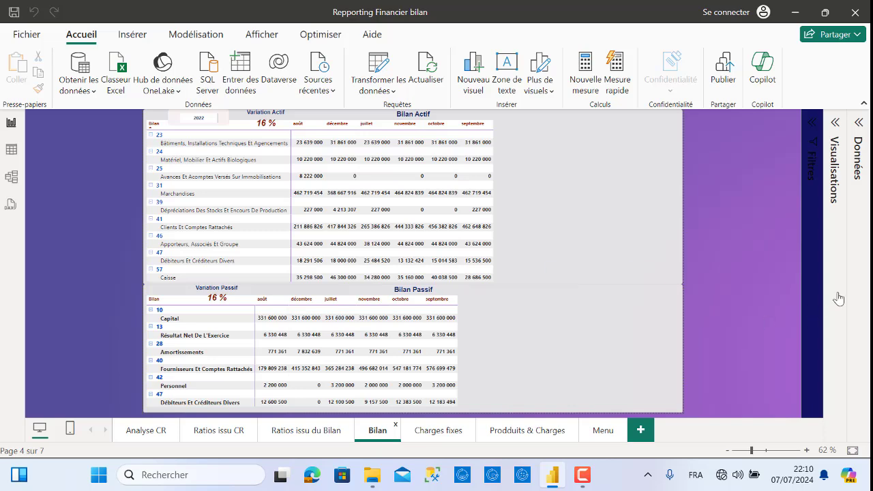
left_click(864, 104)
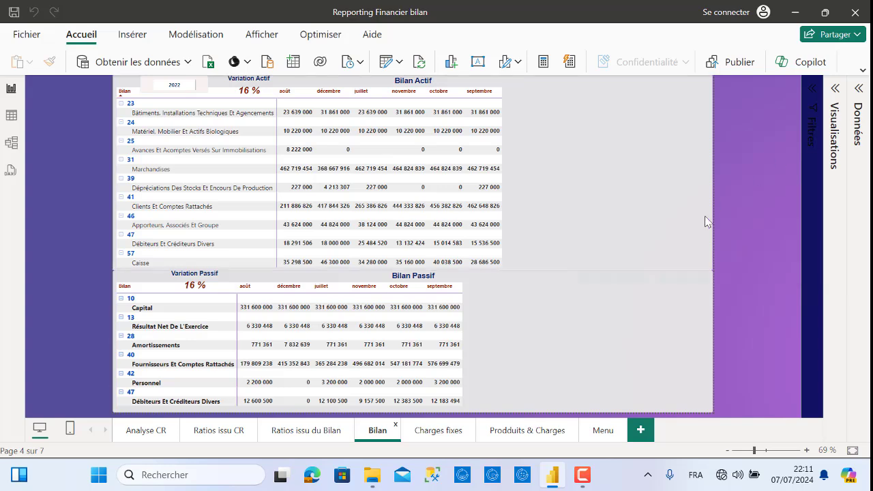
left_click(442, 432)
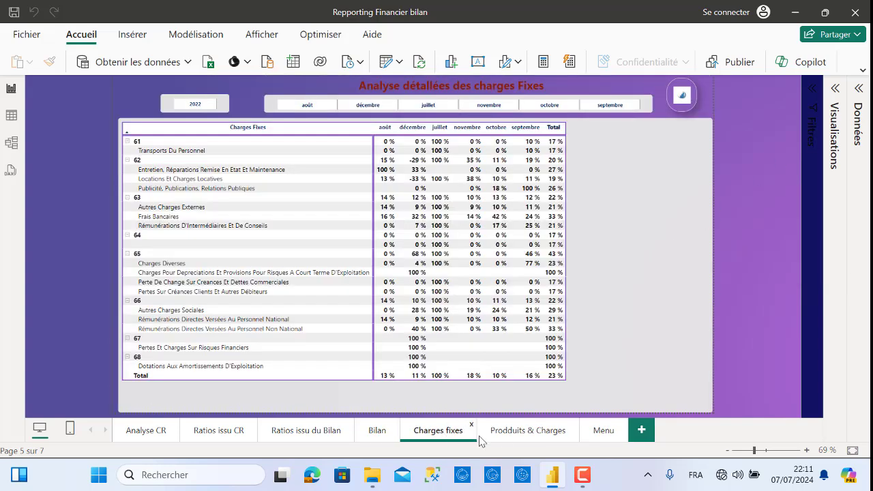
left_click(516, 433)
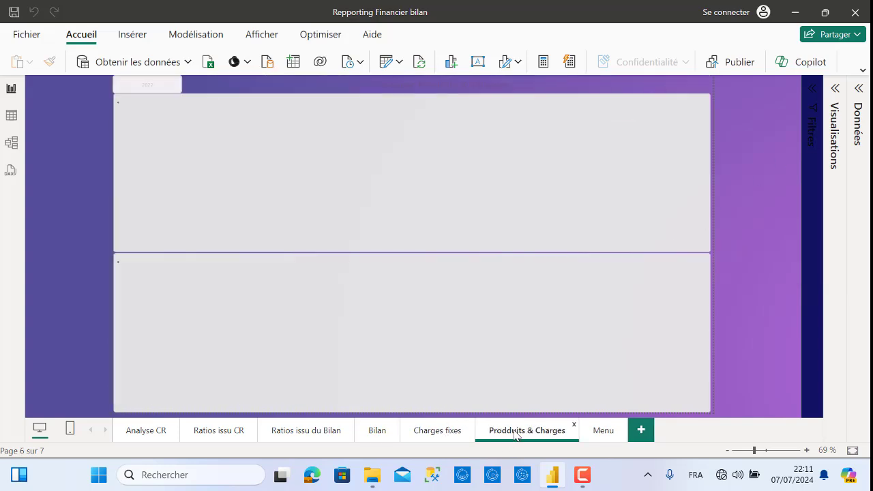
left_click(598, 435)
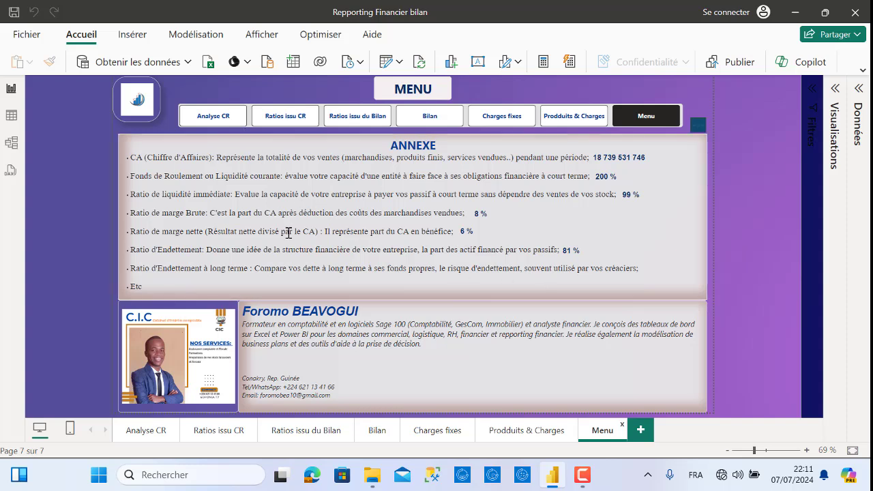
Go to the Analyse CR page from the report's menu and filter it to août and juillet.
left_click(214, 118, "ctrl")
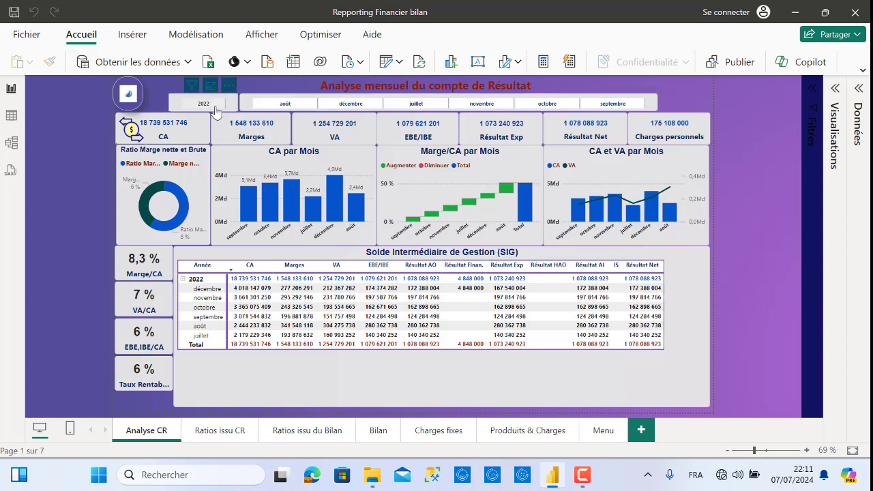
left_click(286, 104)
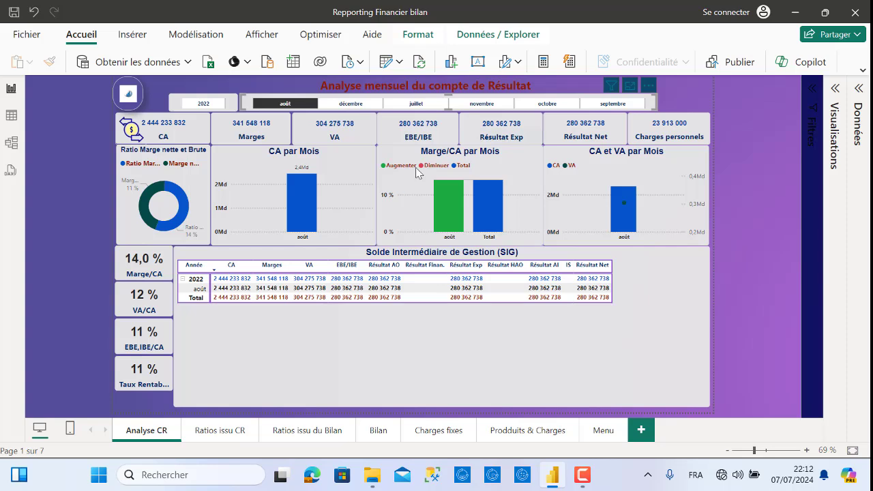
left_click(418, 105, "ctrl")
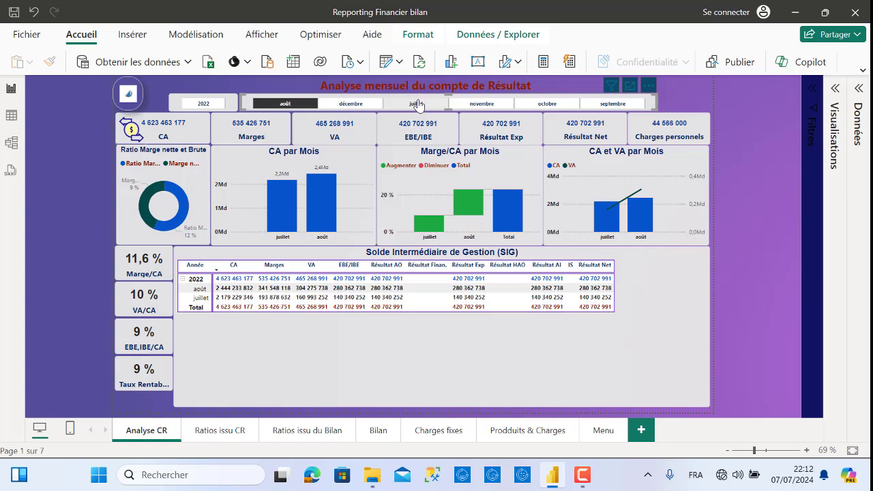
Filter the Ratios issu CR page to the months août and juillet.
left_click(232, 431)
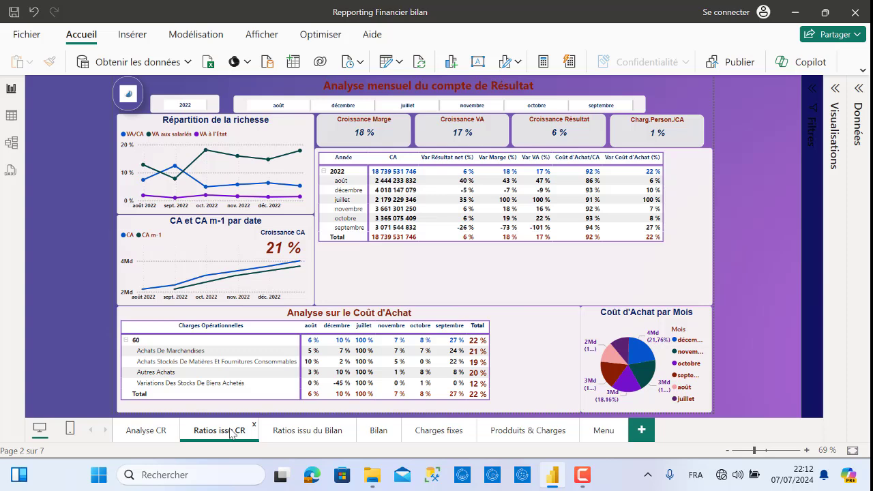
left_click(277, 107)
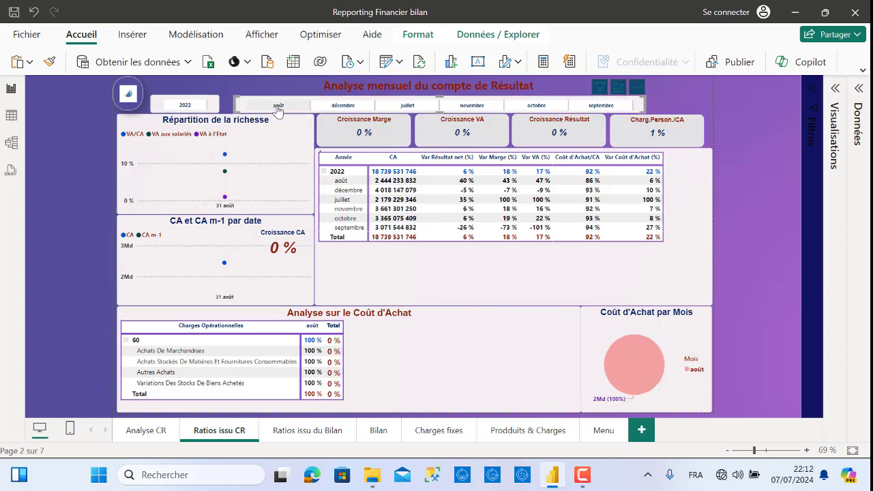
left_click(417, 110, "ctrl")
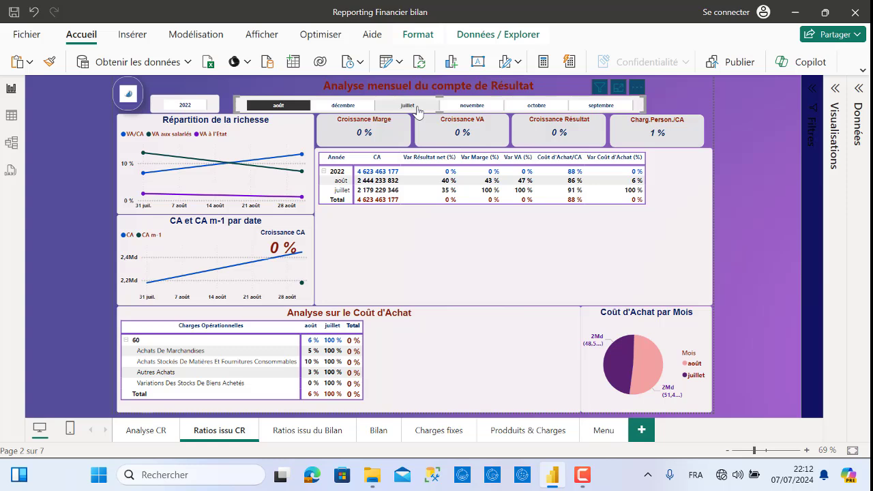
Clear the month filters on the Ratios issu CR and Analyse CR pages.
left_click(418, 109)
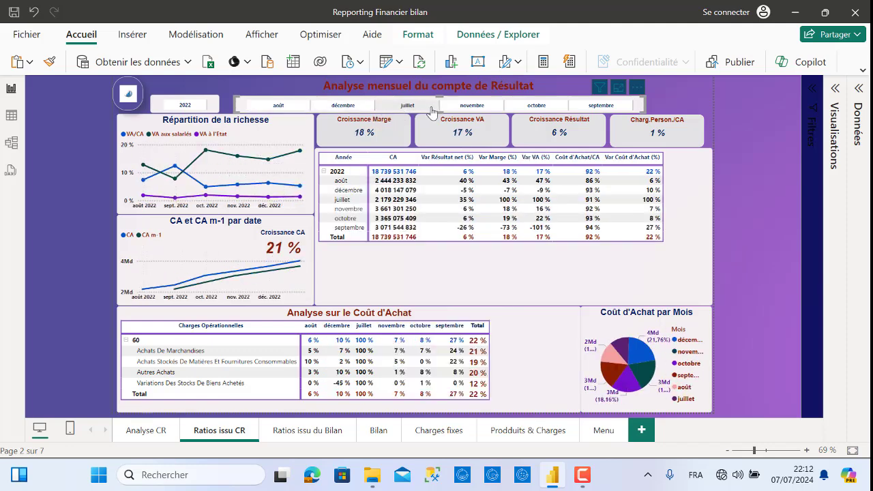
left_click(155, 435)
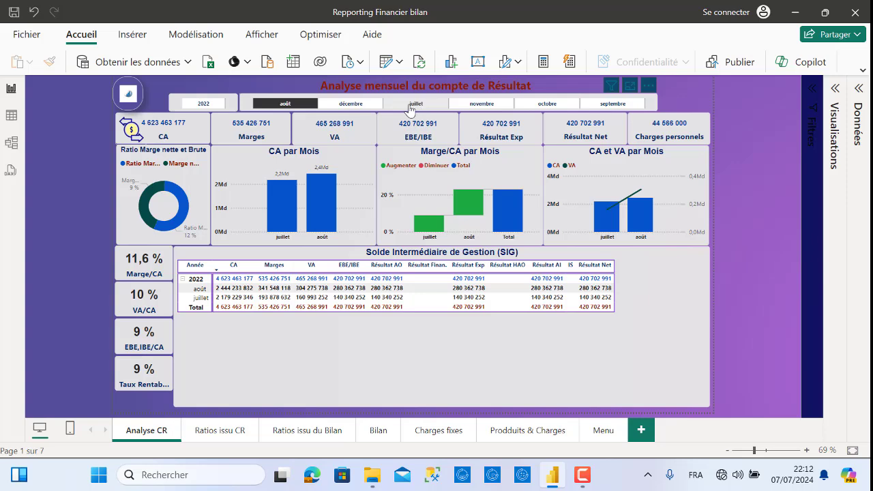
left_click(409, 107)
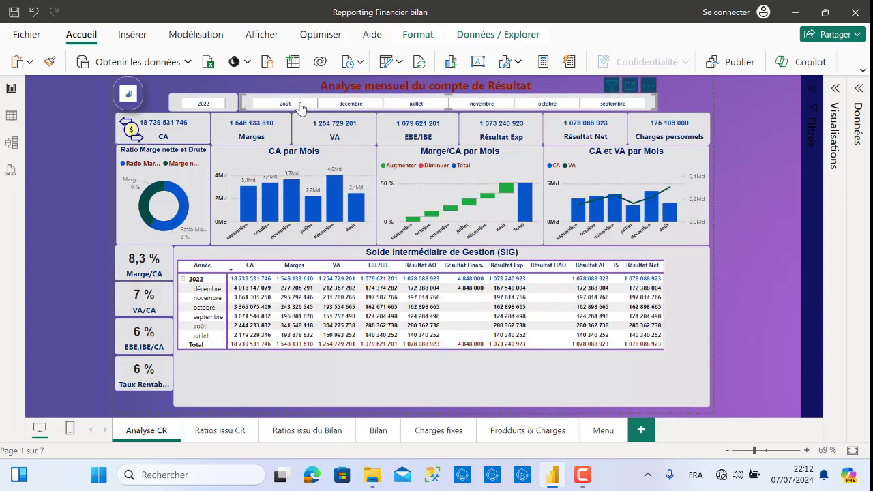
View the Solde Intermédiaire de Gestion (SIG) table in focus mode and return to the report.
left_click(662, 374)
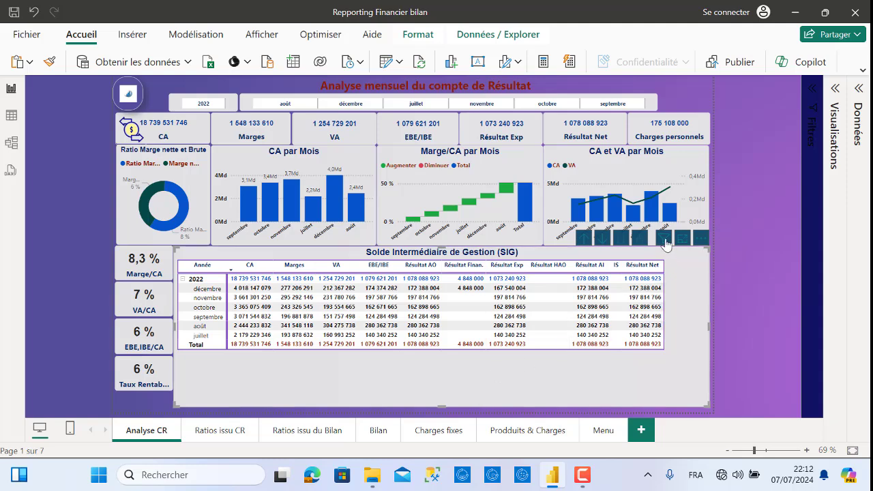
mouse_move(666, 245)
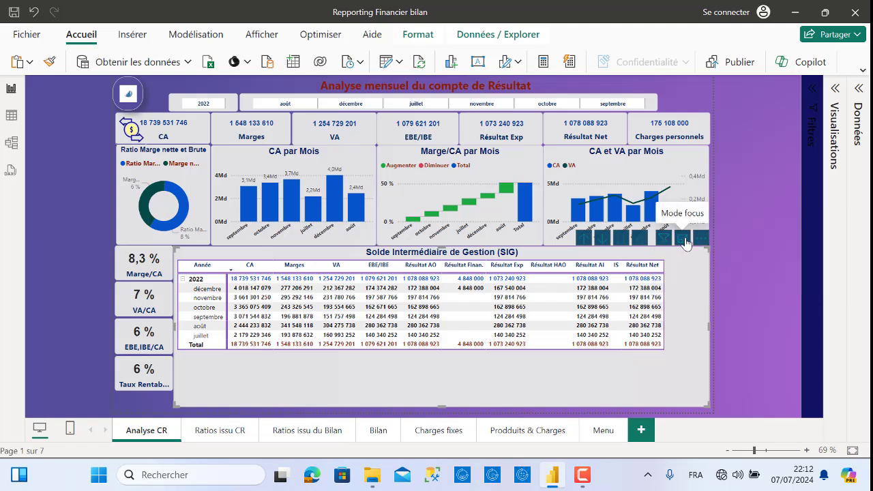
left_click(682, 238)
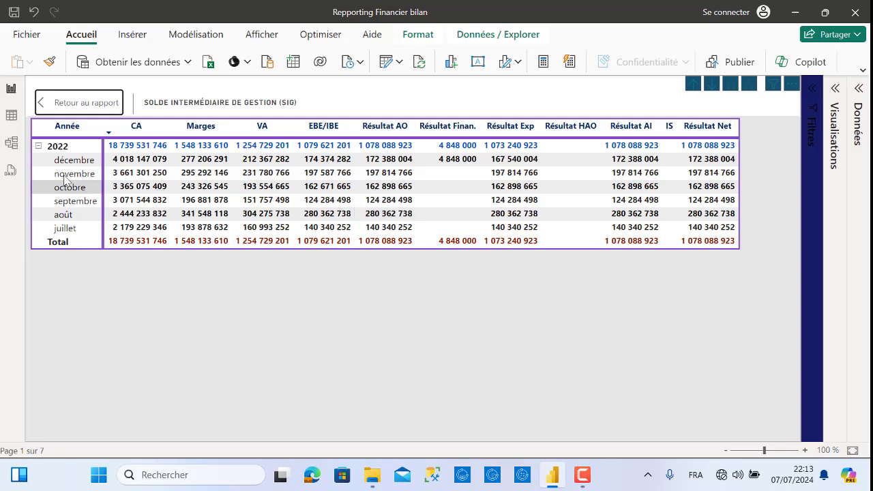
left_click(45, 103)
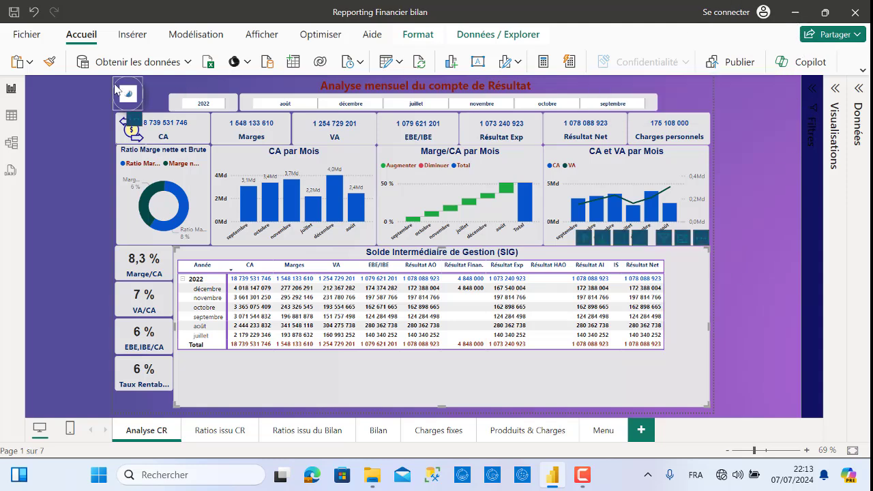
Review the full list of data source types available for import and close it without connecting.
left_click(188, 63)
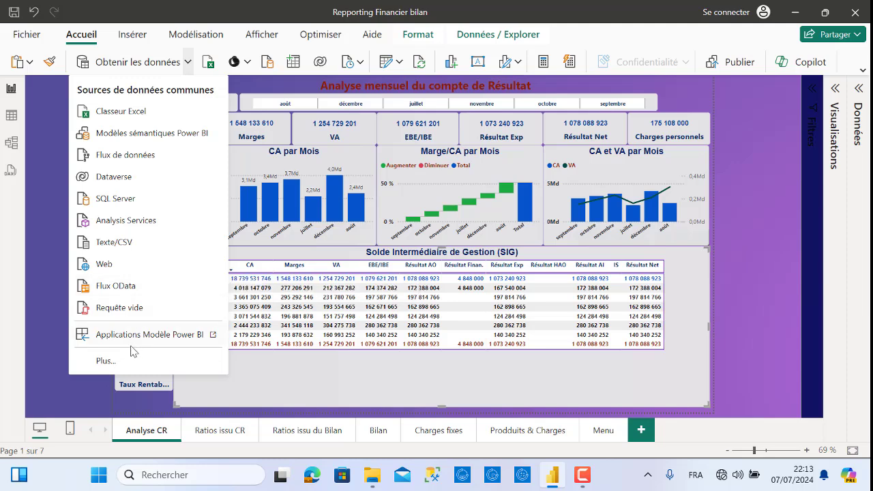
left_click(114, 365)
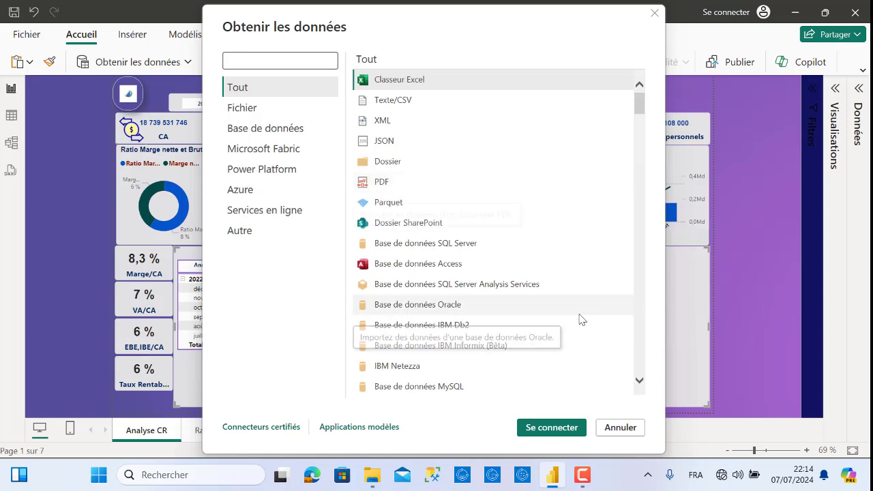
left_click(632, 432)
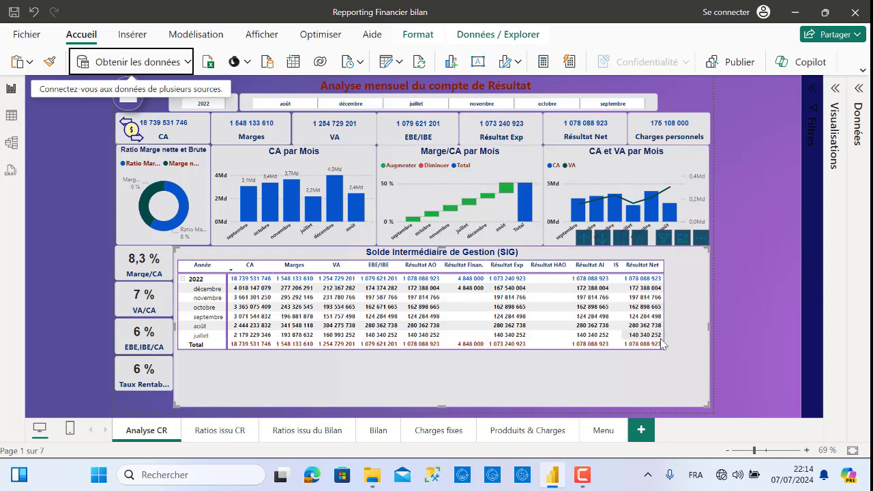
Switch to the desktop and inspect the monthly balance workbooks in the Balances folder.
left_click(798, 15)
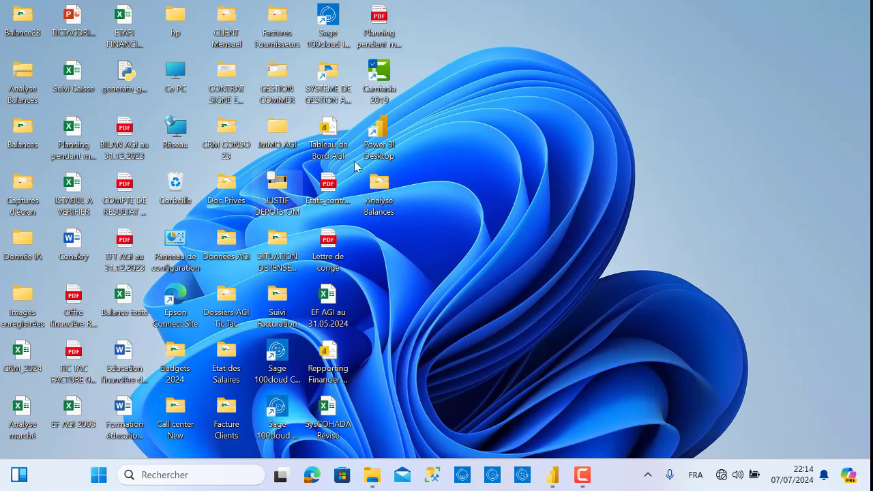
left_click(25, 135)
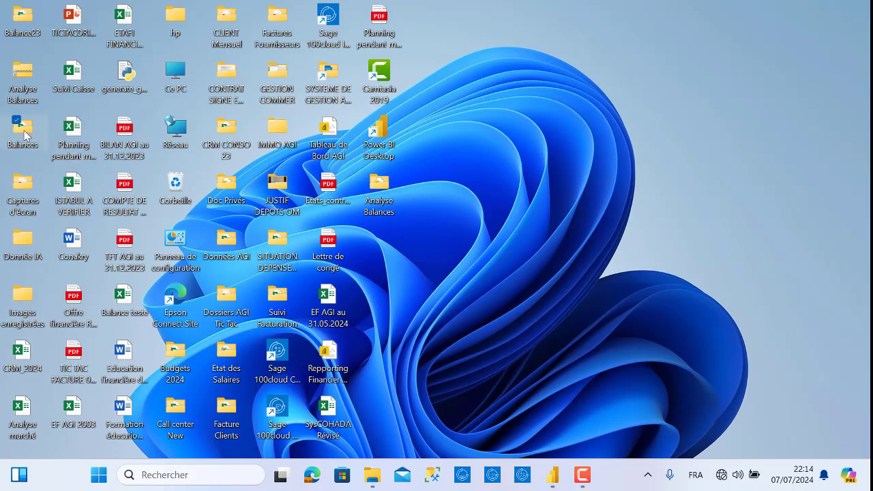
double_click(26, 135)
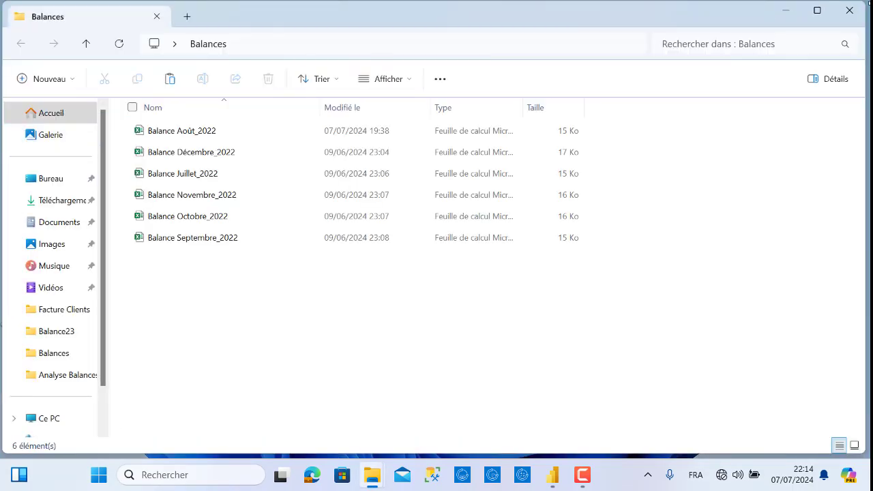
left_click(853, 14)
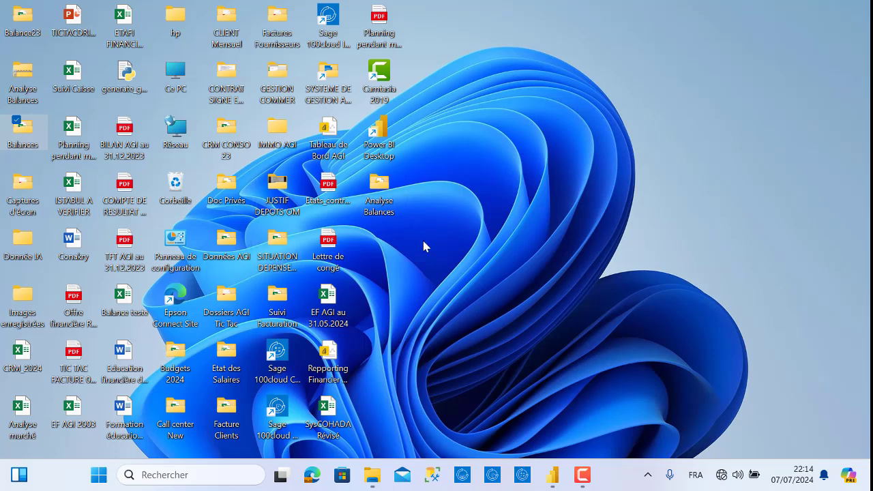
double_click(21, 139)
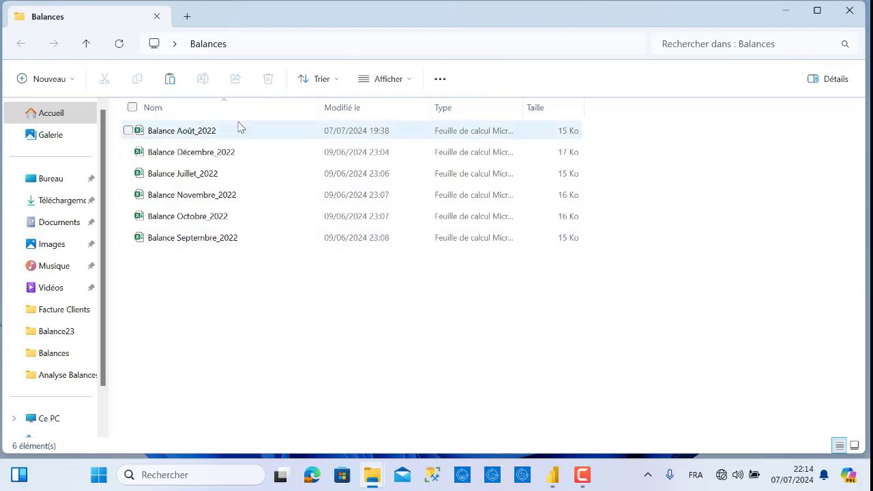
mouse_move(248, 236)
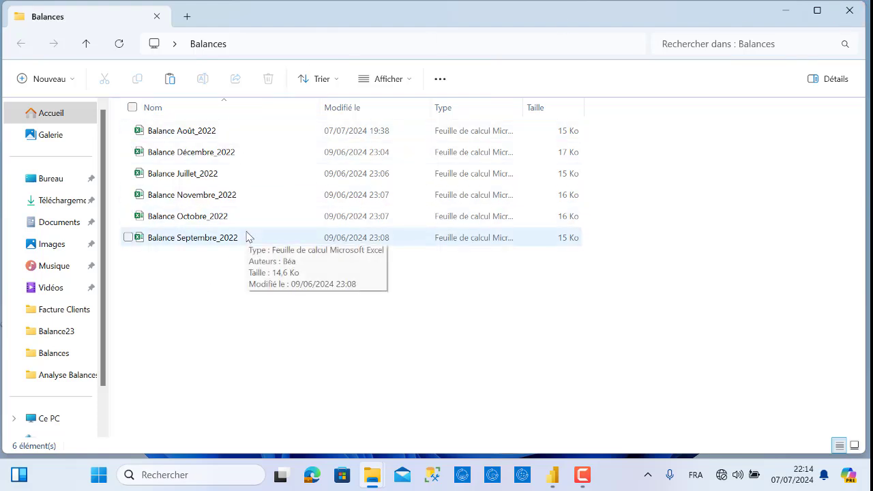
left_click(850, 11)
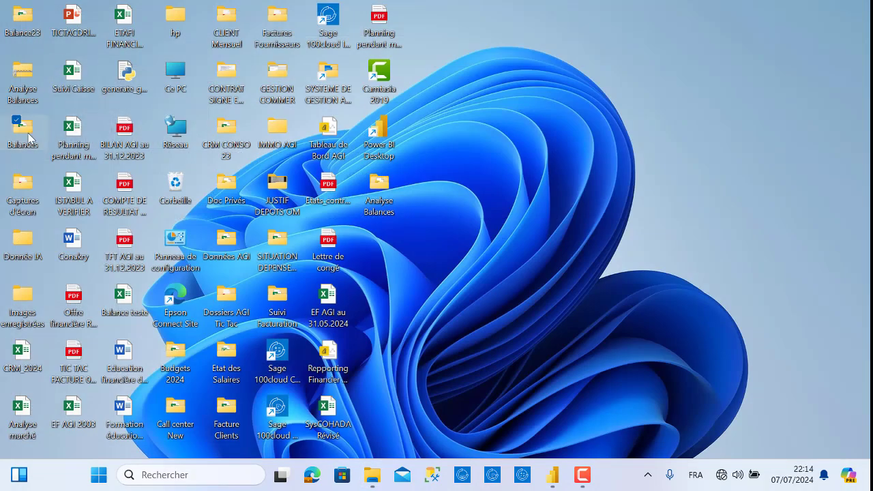
mouse_move(29, 137)
Switch to Power BI and set the balances folder data source to the Balances folder on the desktop.
left_click(553, 475)
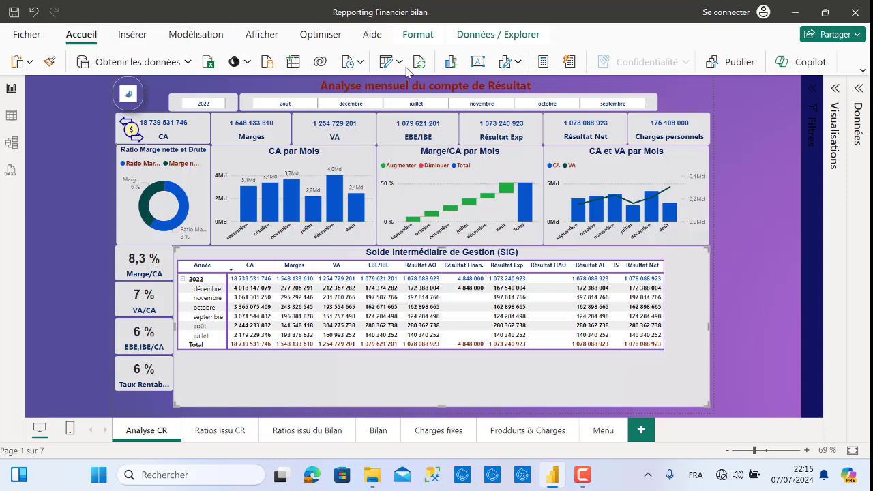
left_click(864, 68)
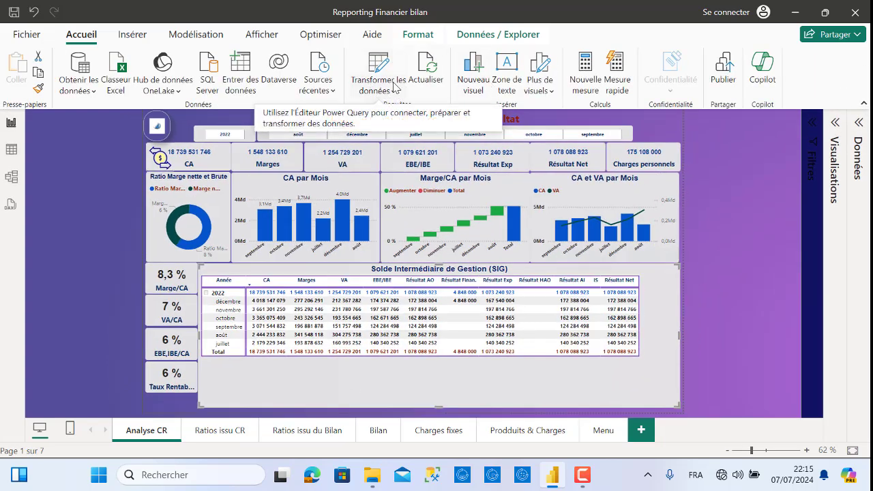
left_click(397, 94)
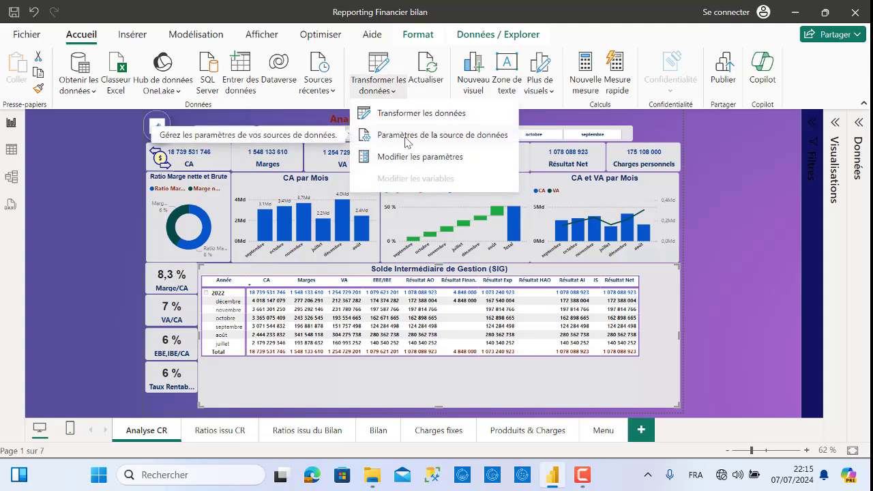
left_click(408, 140)
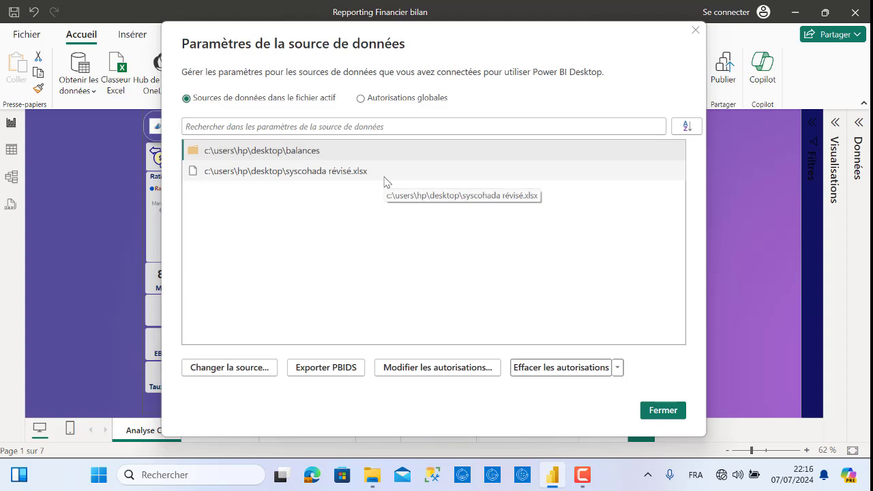
left_click(251, 155)
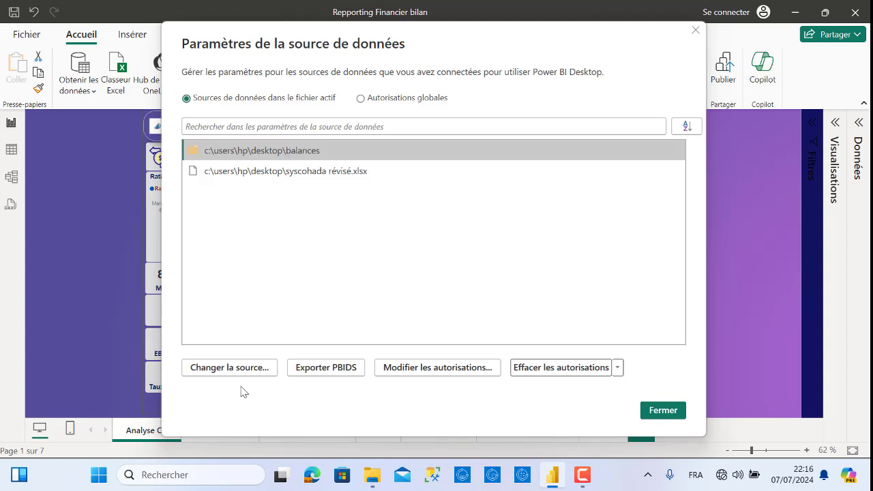
left_click(210, 372)
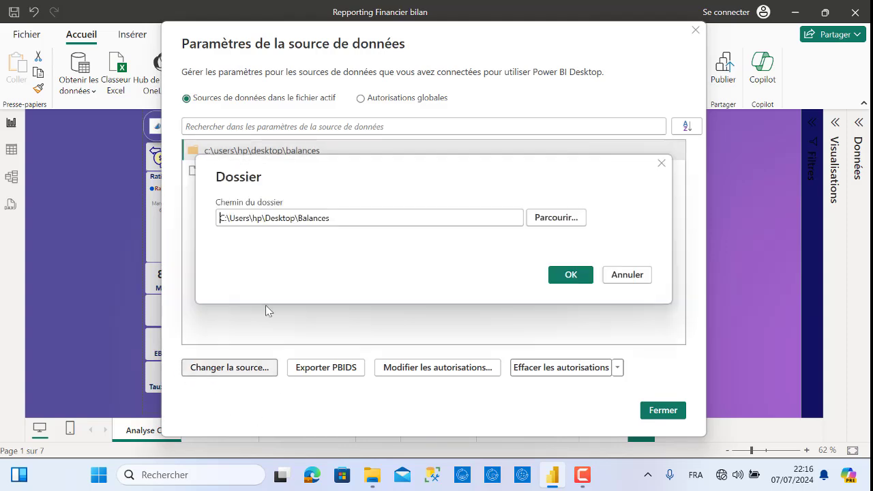
left_click(563, 222)
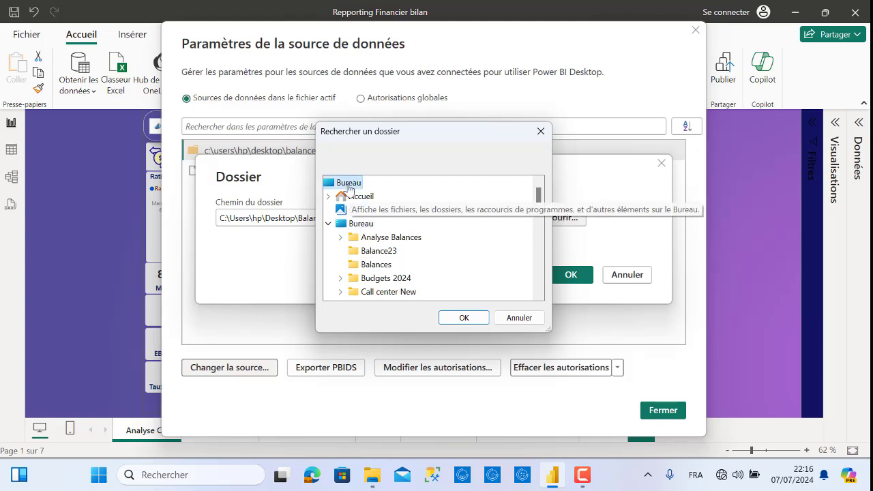
left_click(368, 266)
left_click(464, 318)
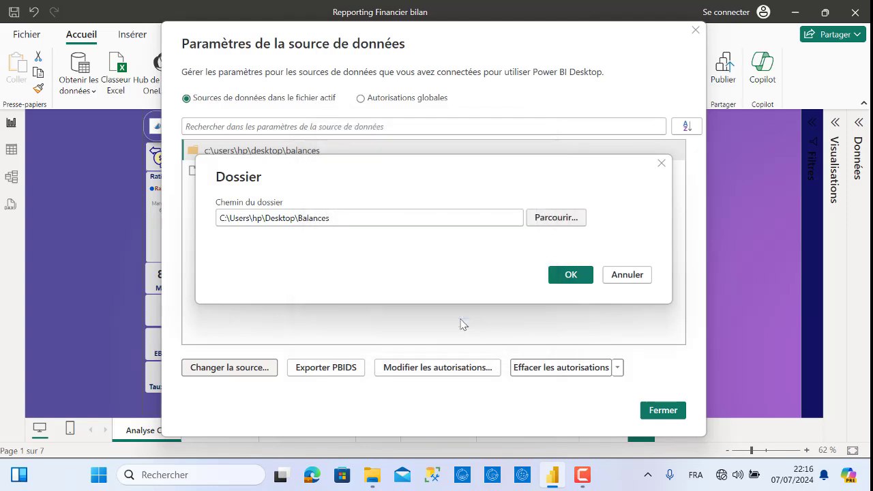
left_click(567, 277)
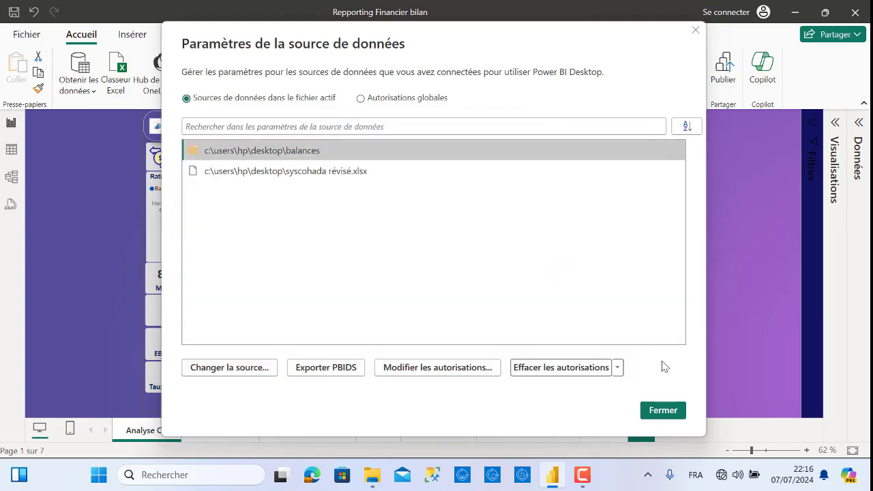
Set the syscohada révisé.xlsx data source to the SysCOHADA Révisé workbook on the desktop and refresh the report data.
left_click(271, 173)
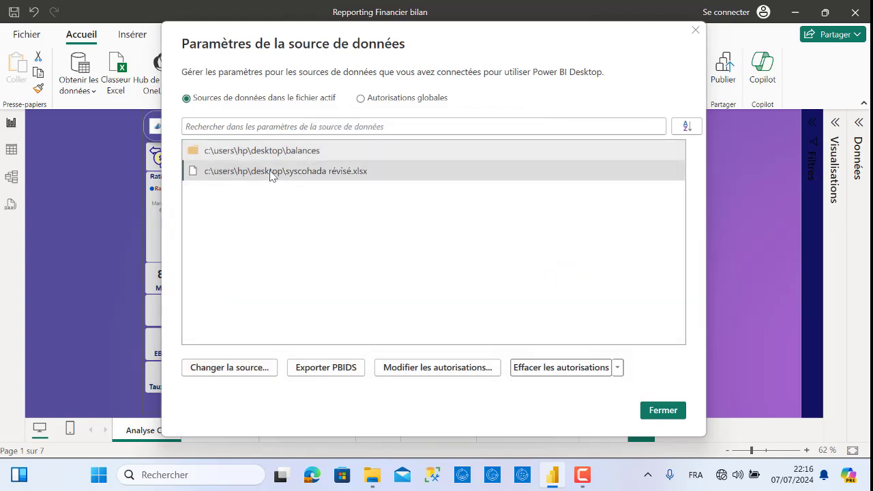
left_click(236, 365)
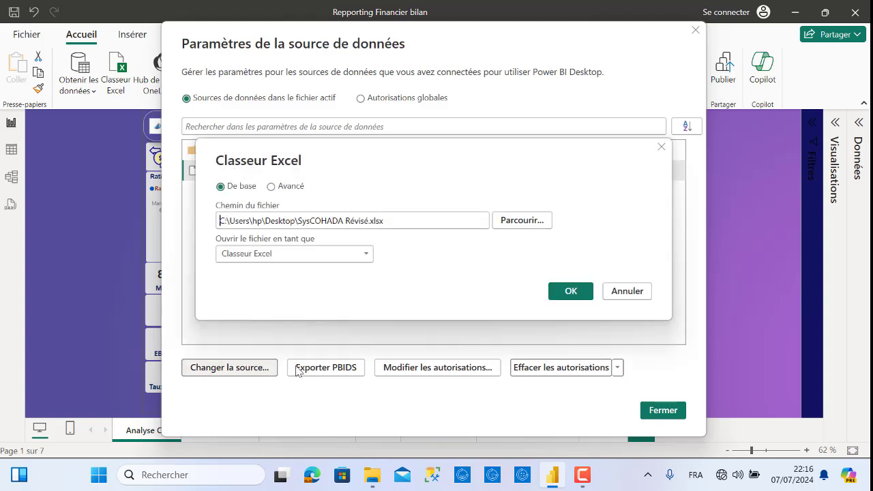
left_click(519, 221)
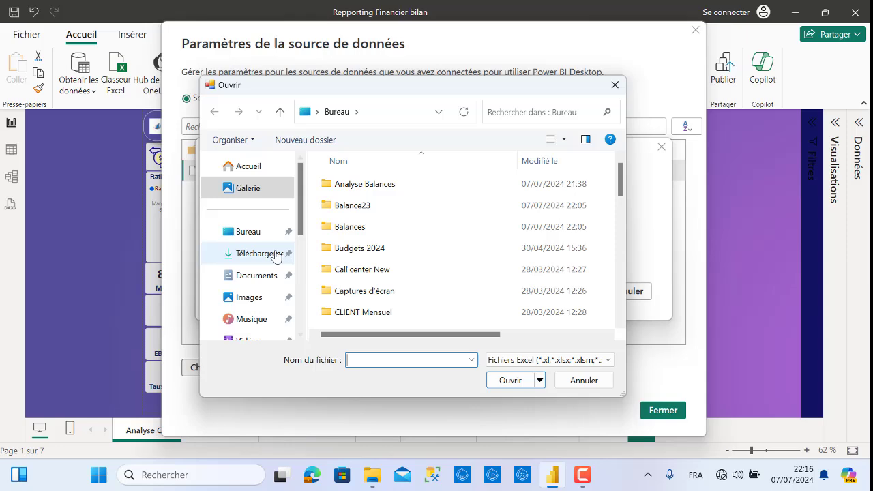
left_click(244, 236)
left_click_drag(620, 178, 638, 317)
left_click(403, 305)
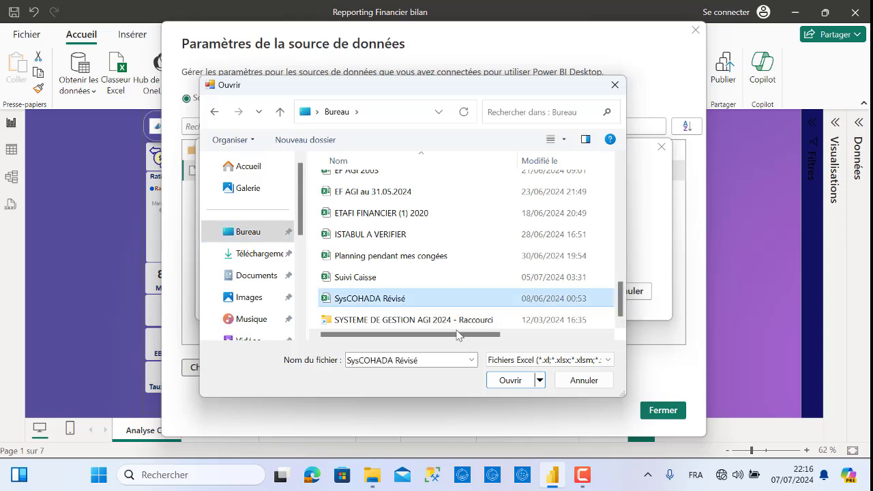
left_click(514, 381)
left_click(570, 289)
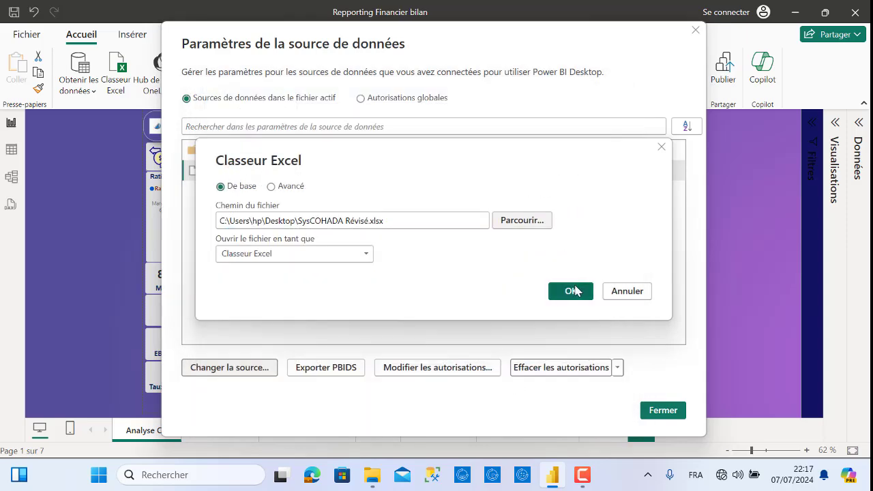
left_click(660, 411)
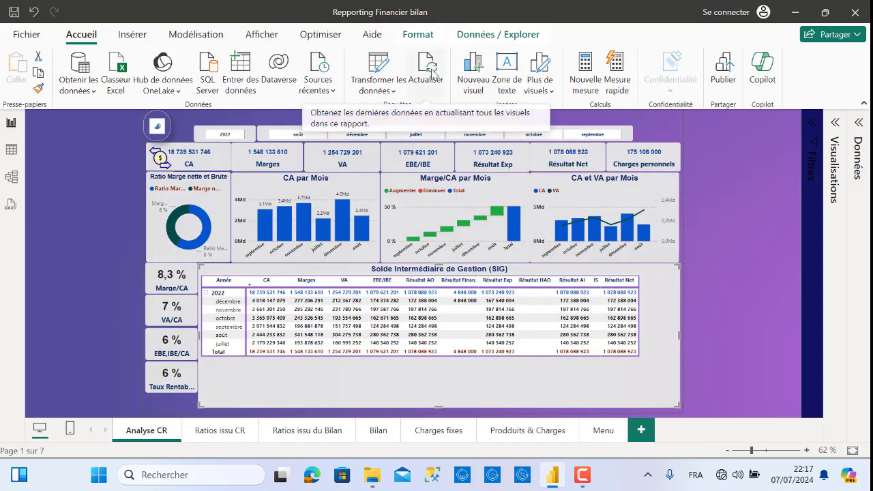
left_click(432, 75)
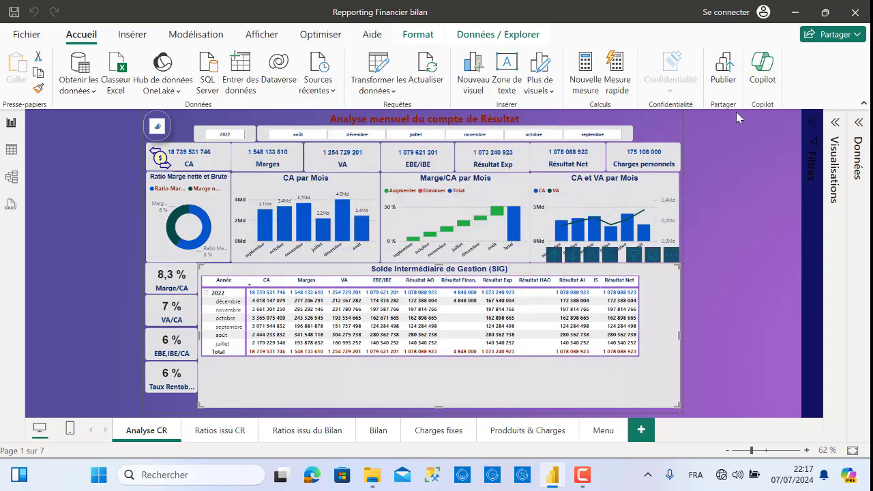
Switch to the desktop and inspect the contents of the compressed Analyse Balances folder.
left_click(797, 14)
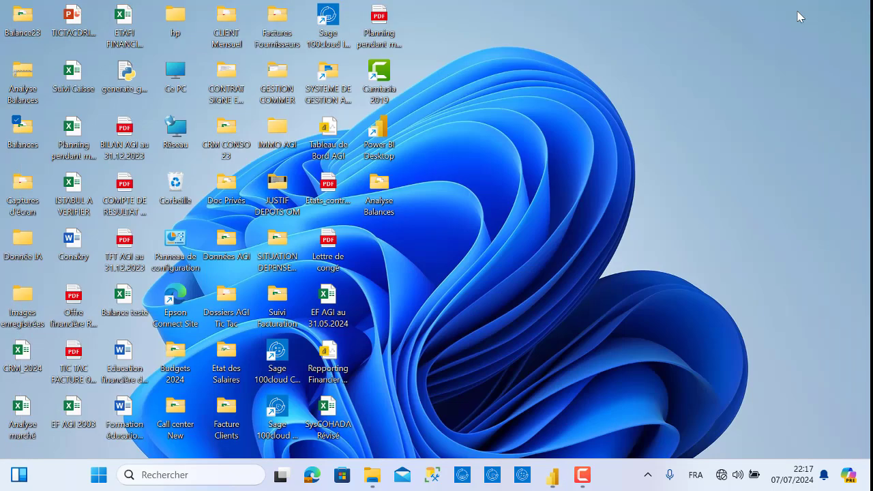
double_click(29, 84)
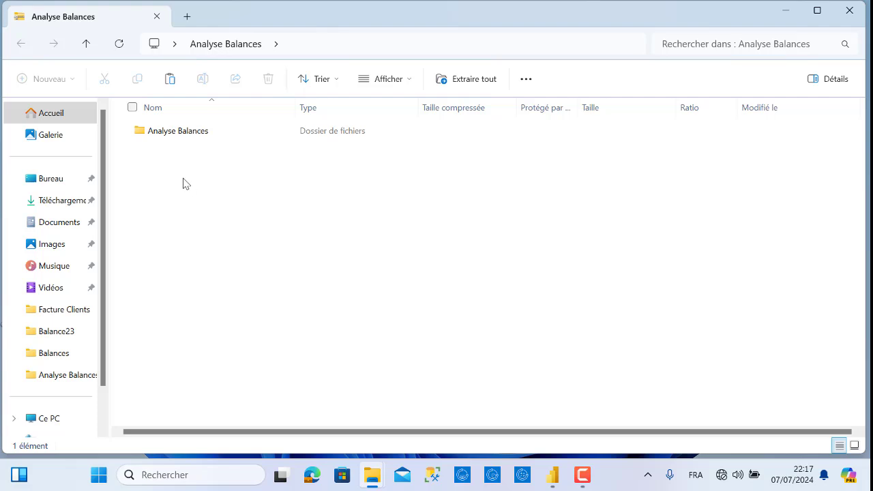
double_click(184, 136)
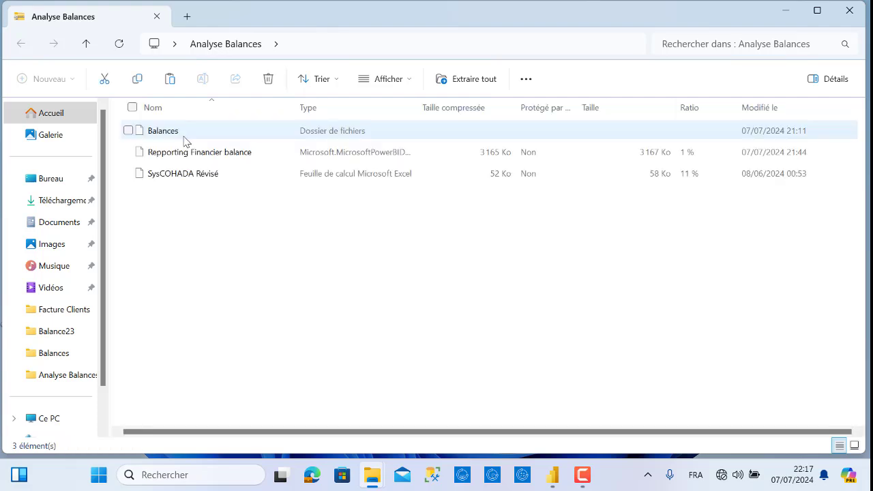
left_click(178, 136)
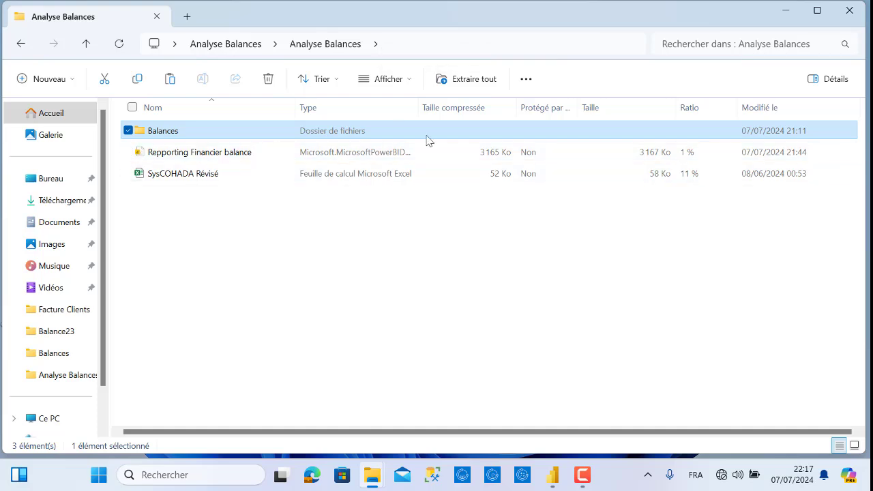
left_click(856, 12)
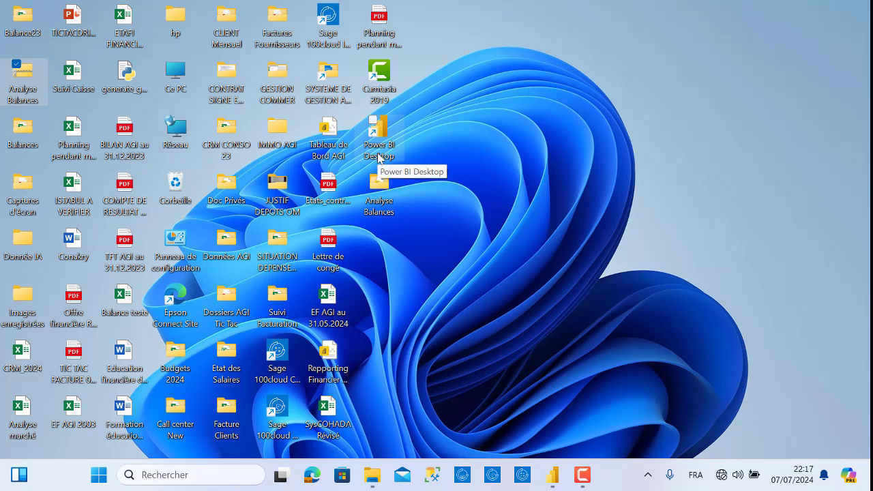
Move the Balances folder from the desktop into the Balance23 folder and close the folder window.
double_click(378, 152)
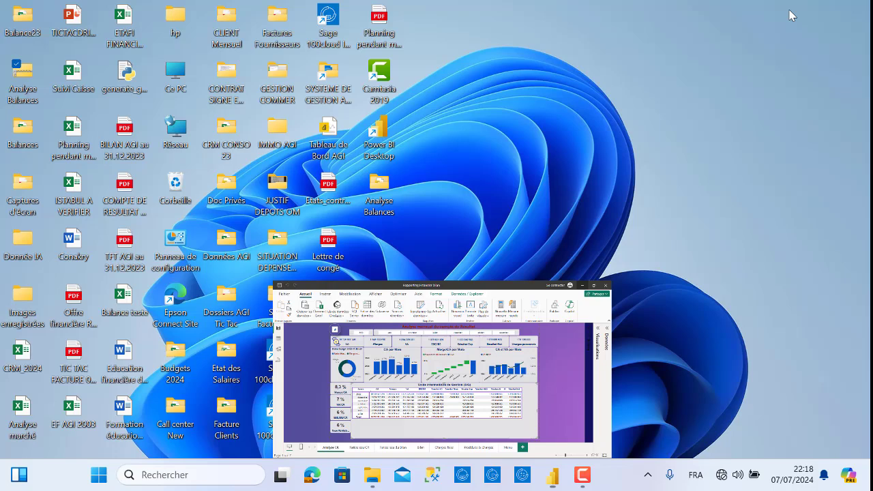
left_click(794, 12)
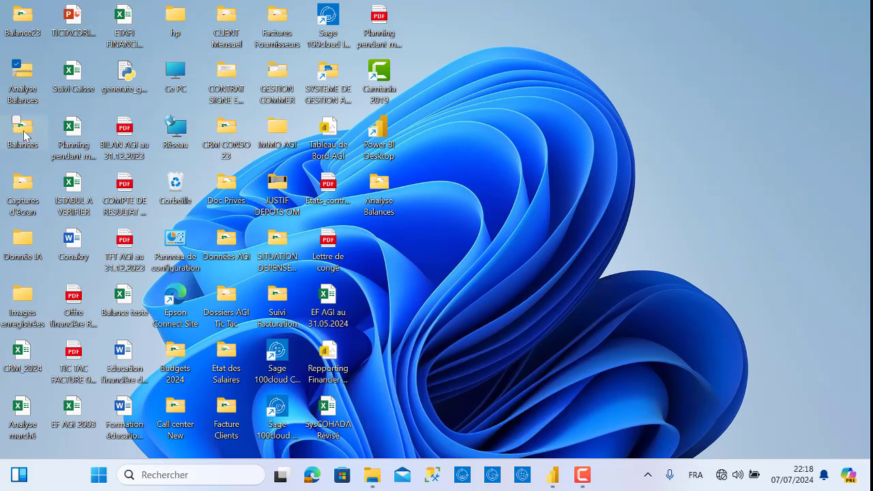
left_click(24, 134)
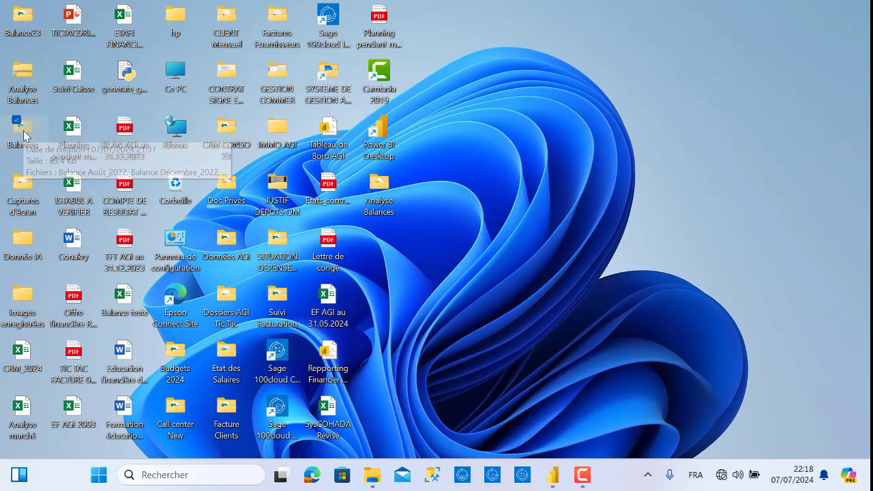
left_click(28, 22)
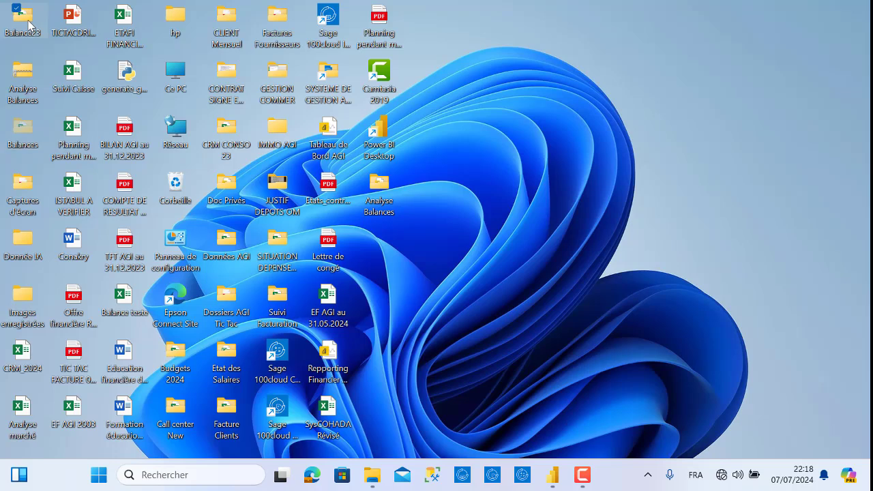
double_click(29, 22)
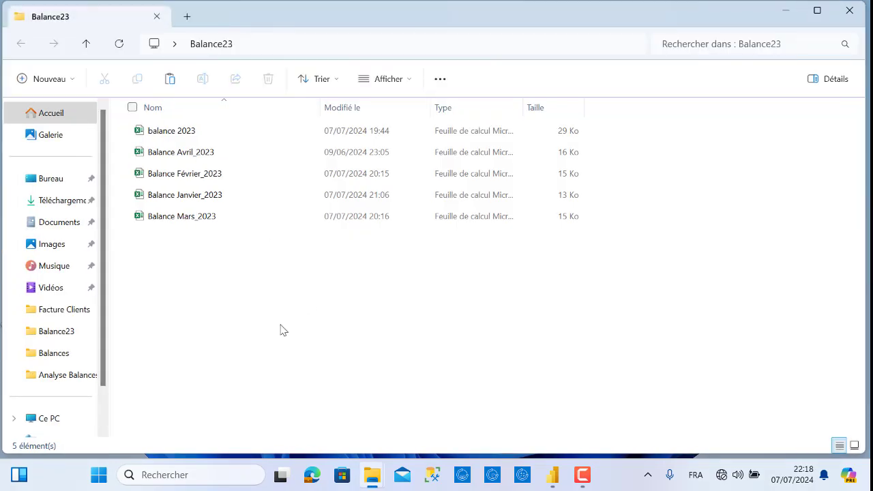
key("ctrl+v")
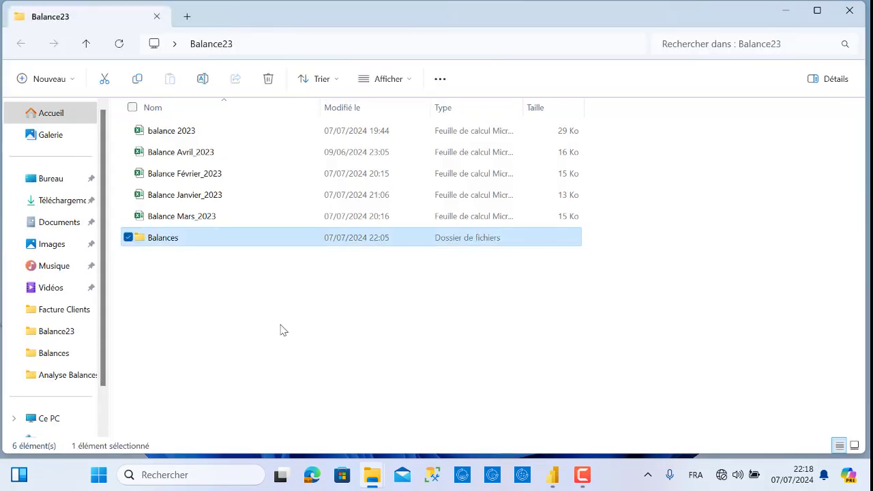
left_click(850, 11)
Switch to Power BI and try to refresh the report with the moved Balances folder.
left_click(553, 475)
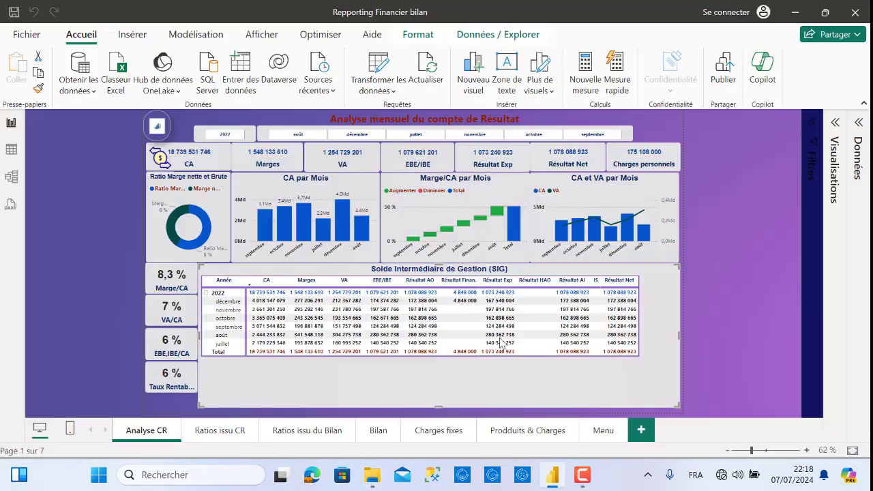
left_click(431, 67)
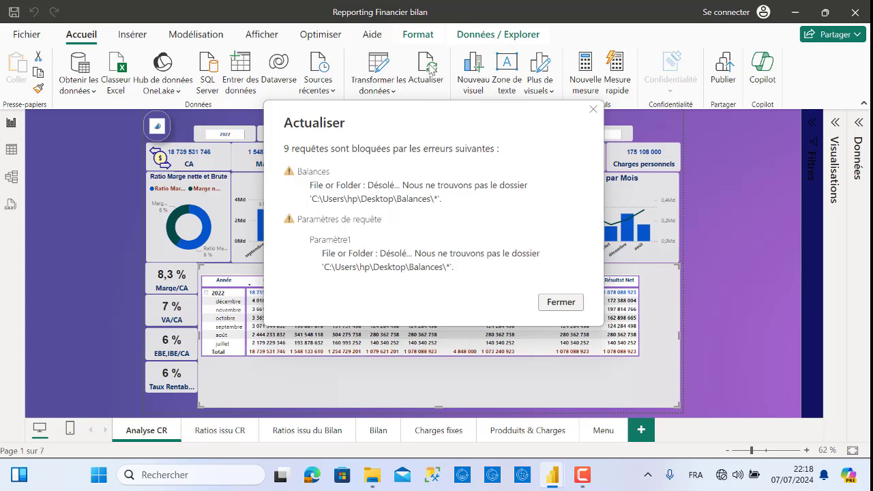
left_click(561, 304)
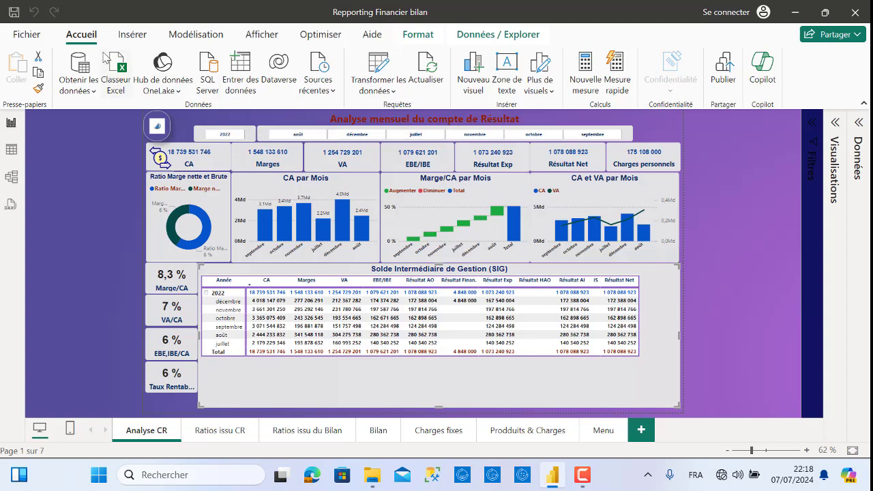
Change the desktop balances folder data source to C:\Users\hp\Desktop\Balance23\Balances, apply the pending changes and refresh the report.
left_click(396, 88)
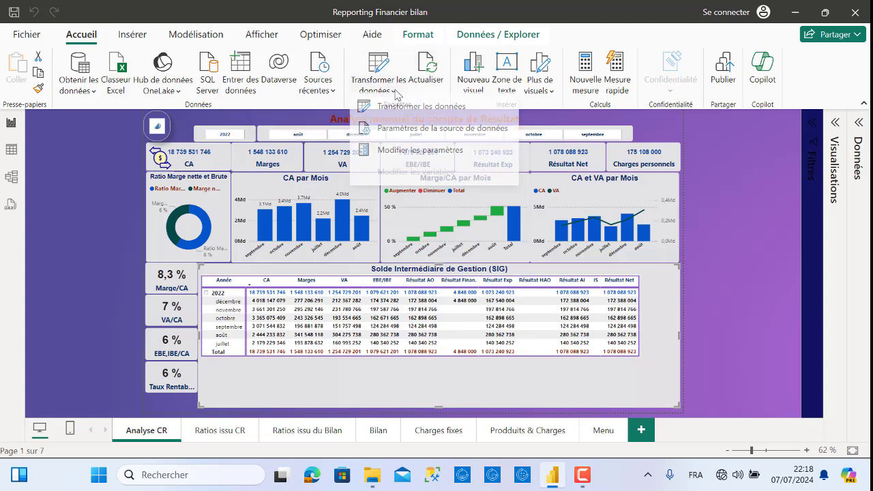
left_click(398, 134)
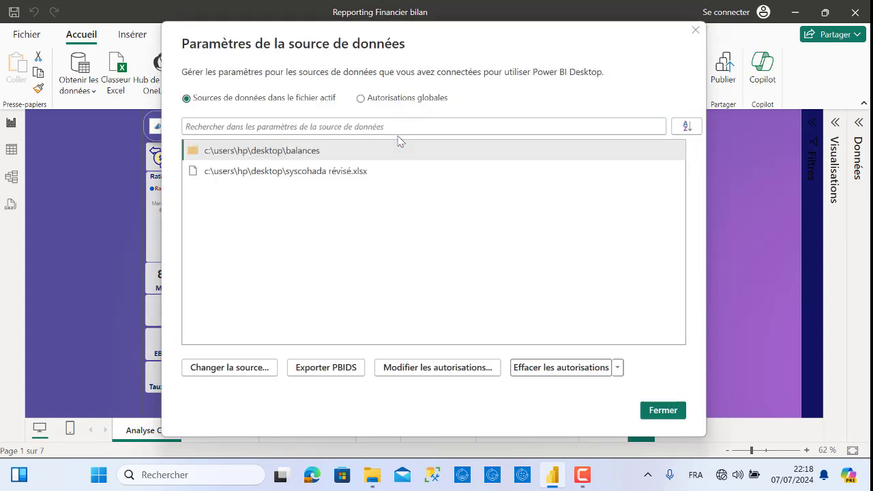
left_click(300, 151)
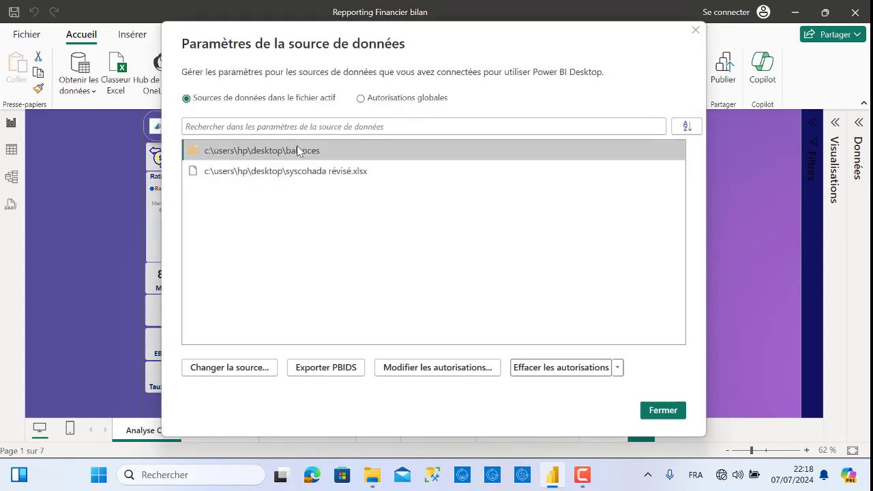
left_click(226, 370)
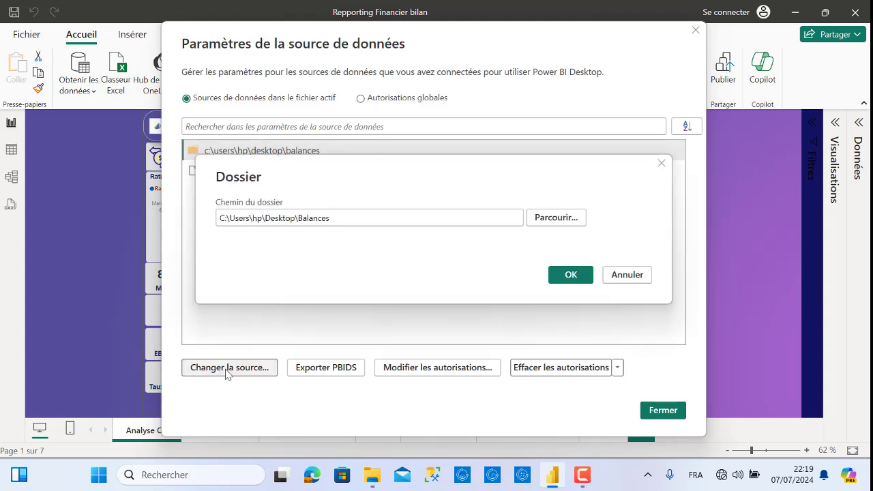
left_click(577, 220)
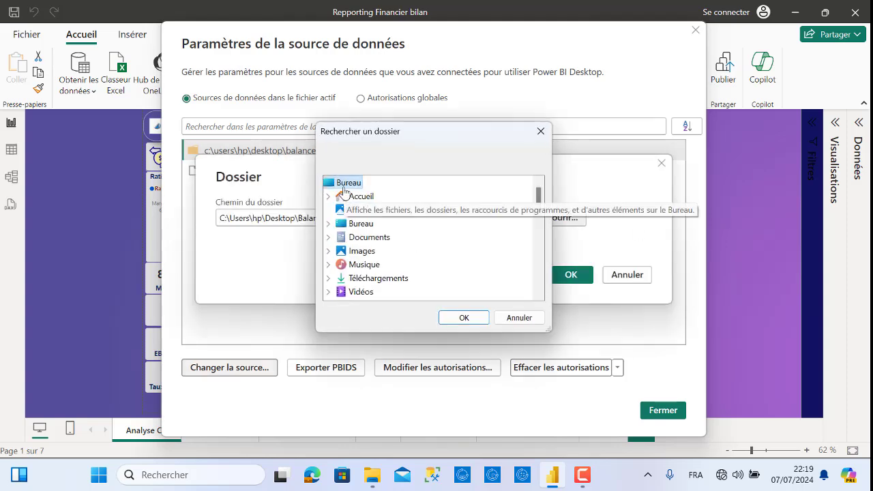
scroll(539, 295, "down", 7)
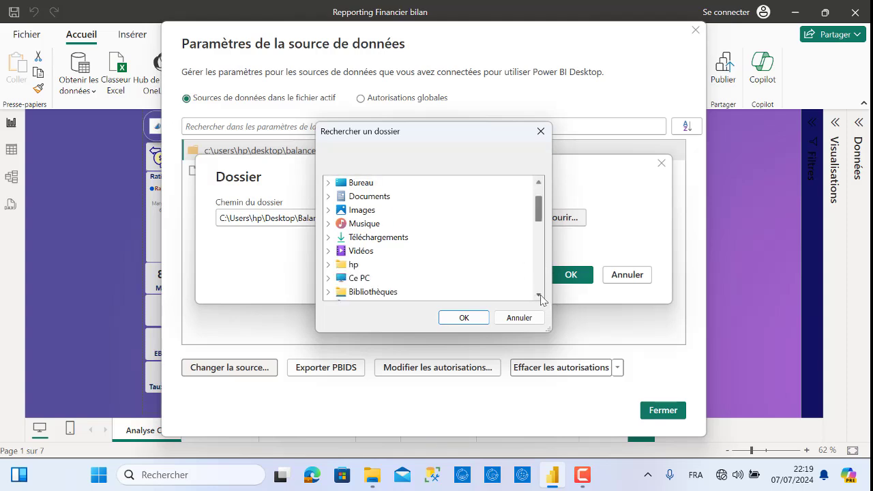
scroll(540, 297, "down", 4)
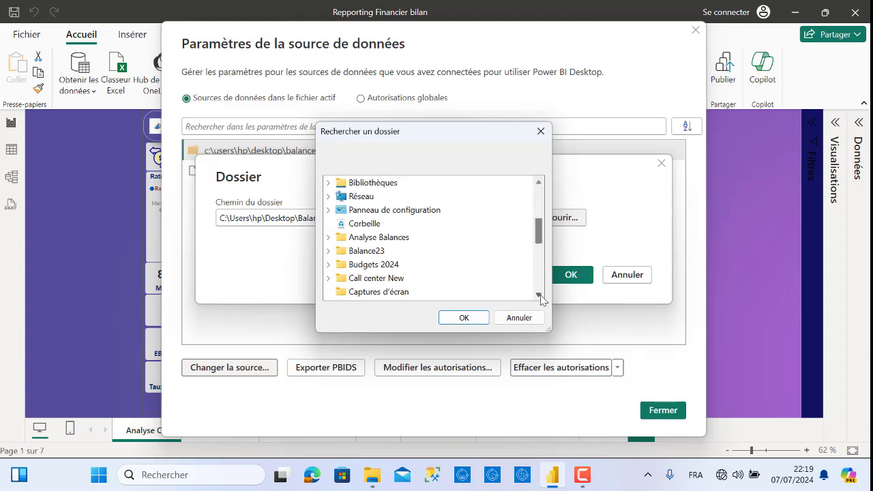
left_click(328, 253)
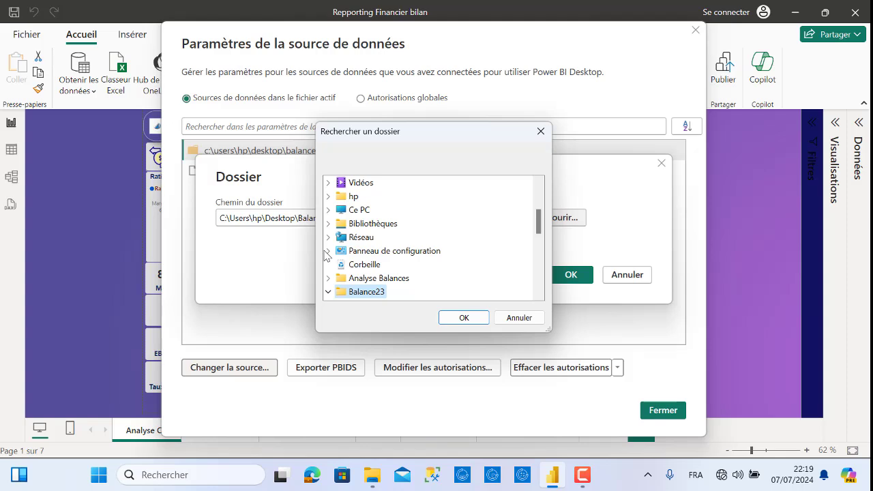
scroll(542, 296, "down", 3)
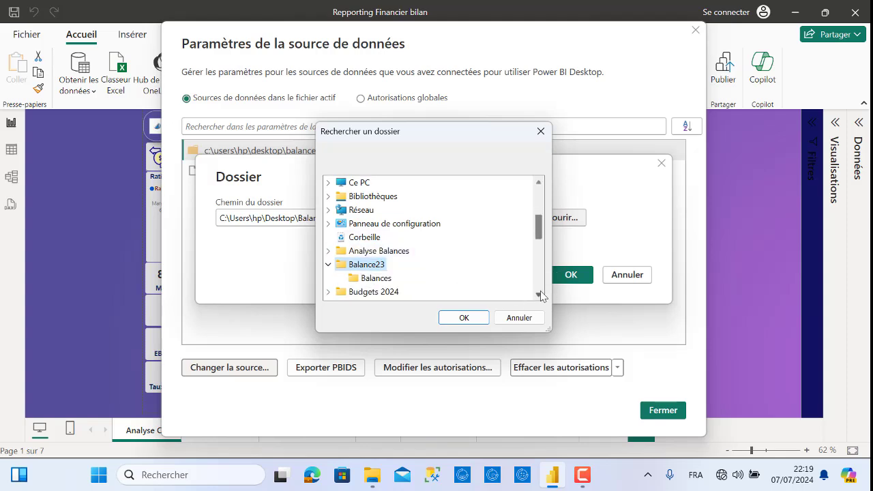
left_click(540, 295)
left_click(376, 264)
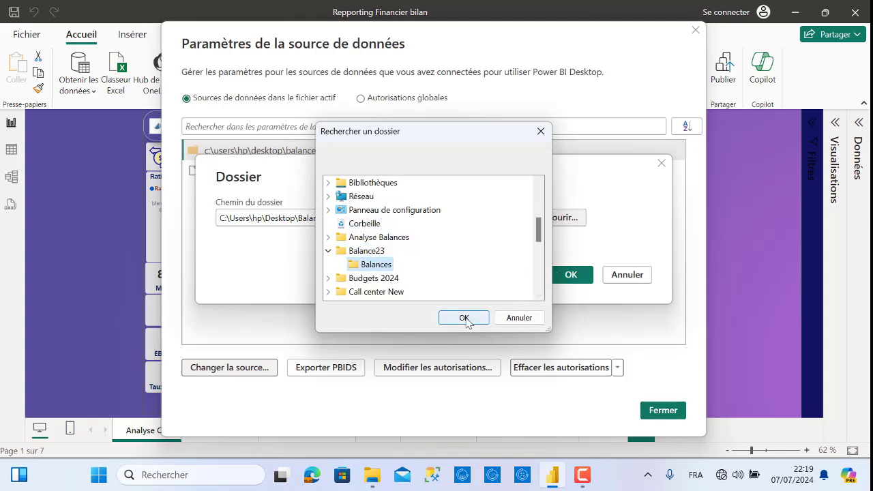
left_click(465, 319)
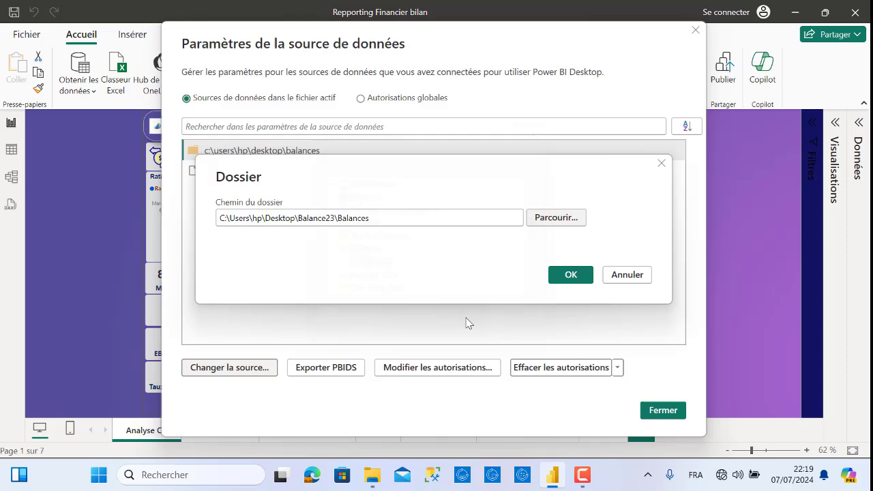
left_click(579, 277)
left_click(660, 415)
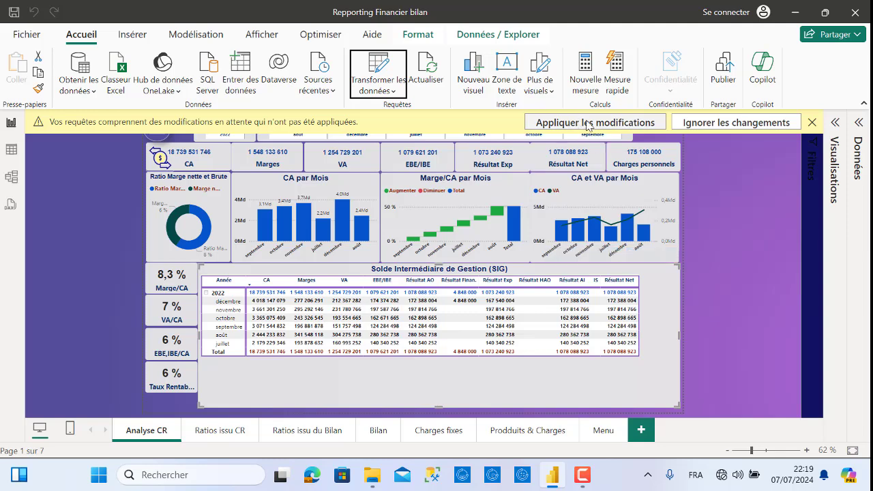
left_click(428, 69)
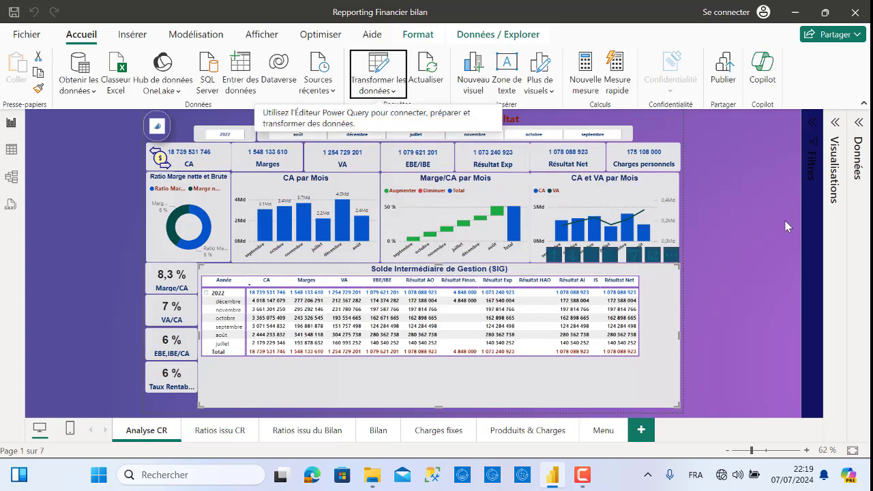
Switch to the desktop and examine the files in the Balance23 folder and its Balances subfolder.
left_click(797, 12)
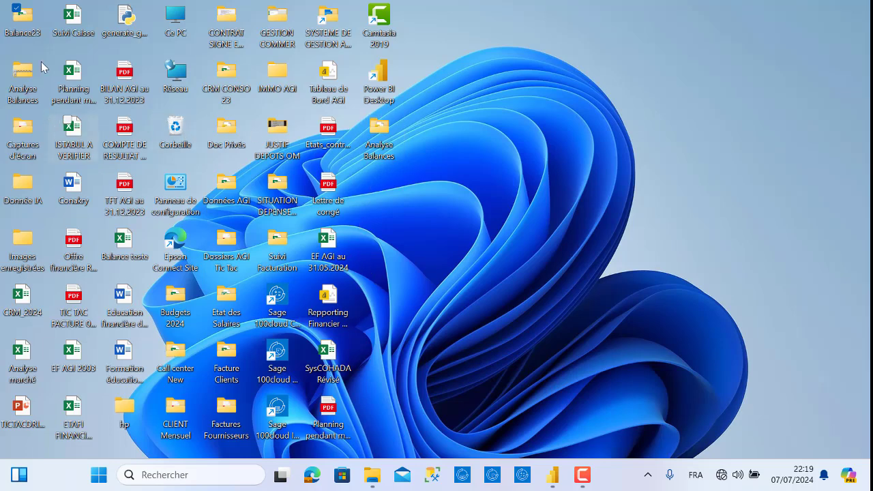
double_click(30, 27)
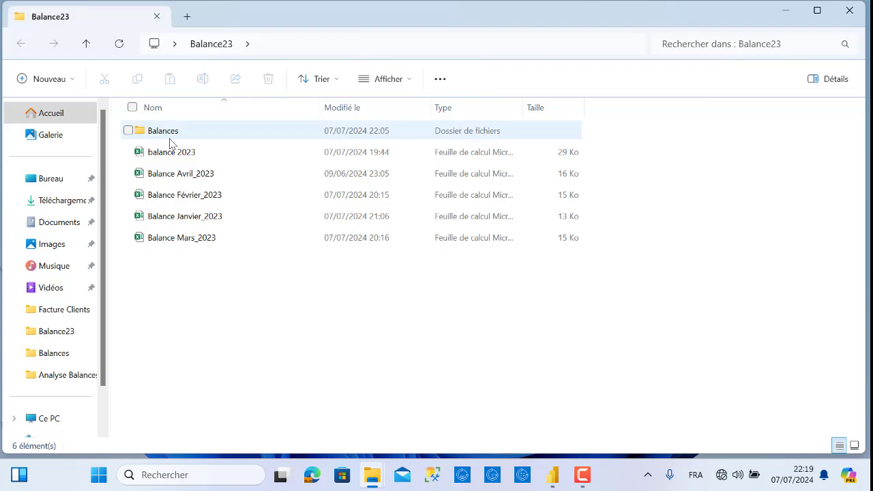
left_click(169, 140)
double_click(169, 141)
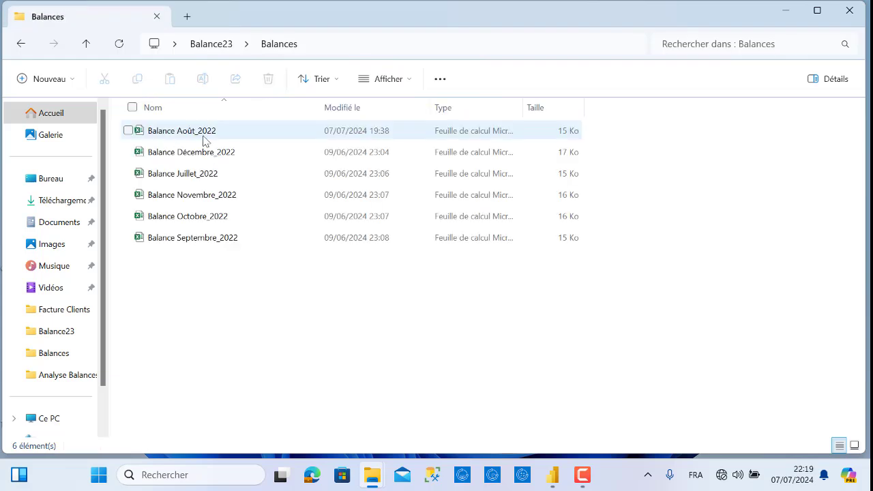
left_click(21, 43)
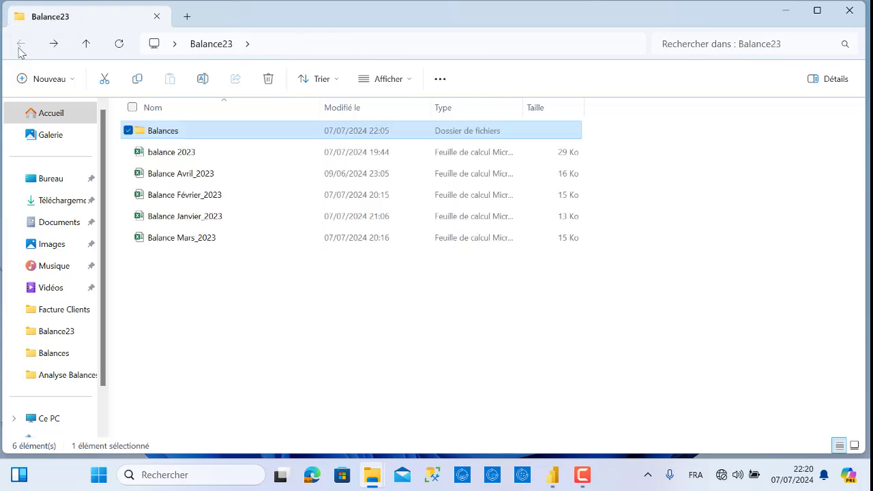
double_click(167, 139)
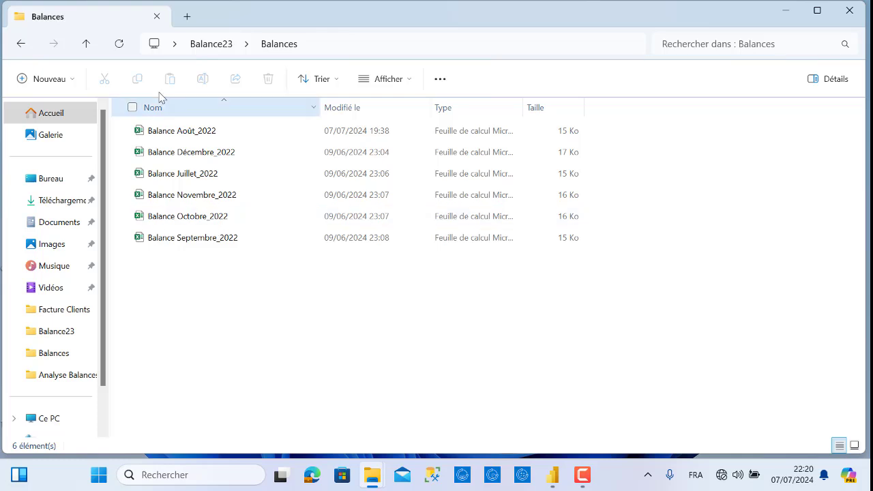
left_click(22, 45)
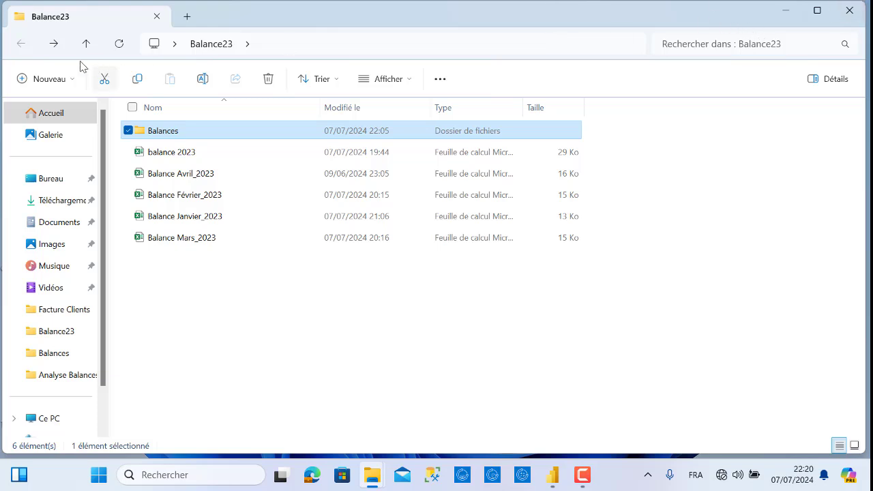
double_click(167, 137)
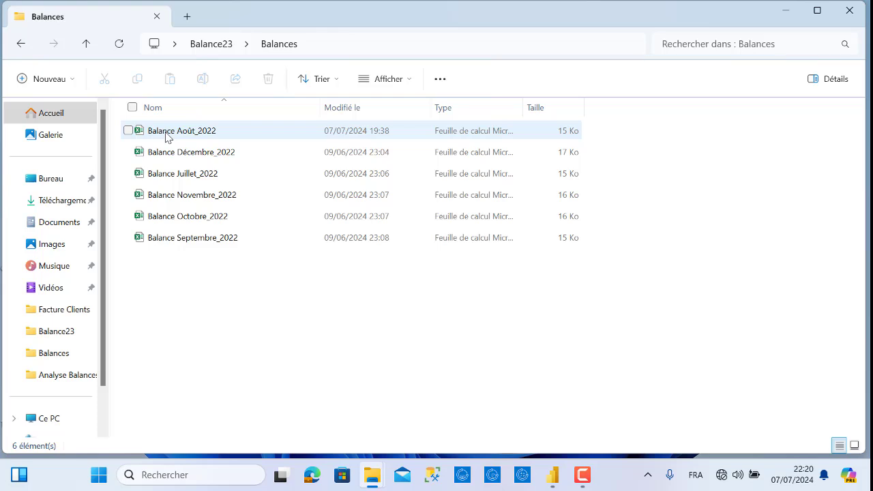
Open the Balance Août_2022 workbook in Excel, review its trial balance layout and close it.
left_click(208, 135)
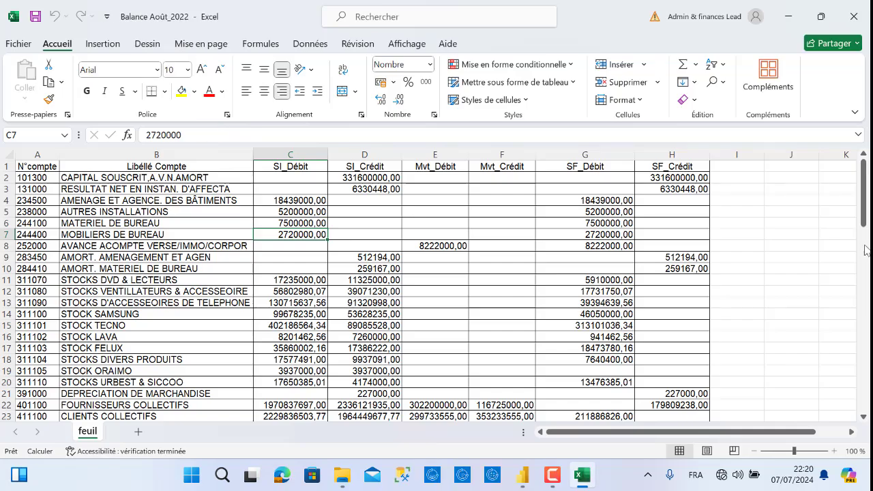
left_click_drag(864, 225, 853, 127)
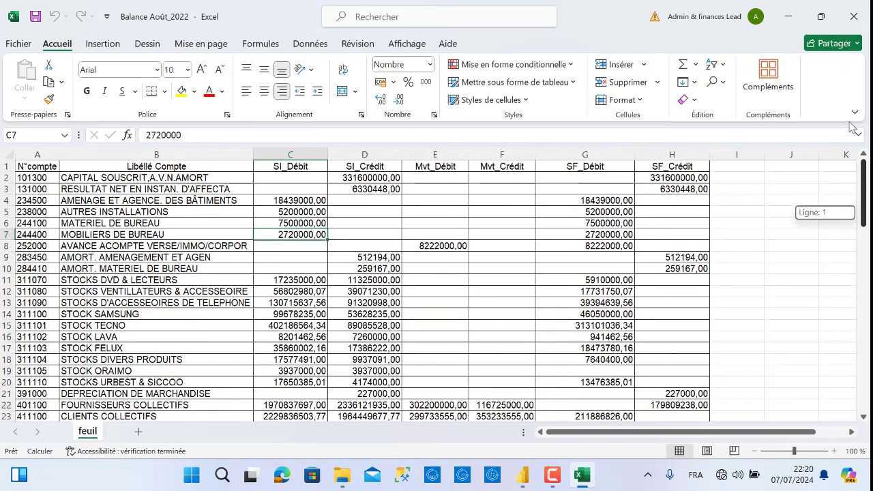
left_click(854, 16)
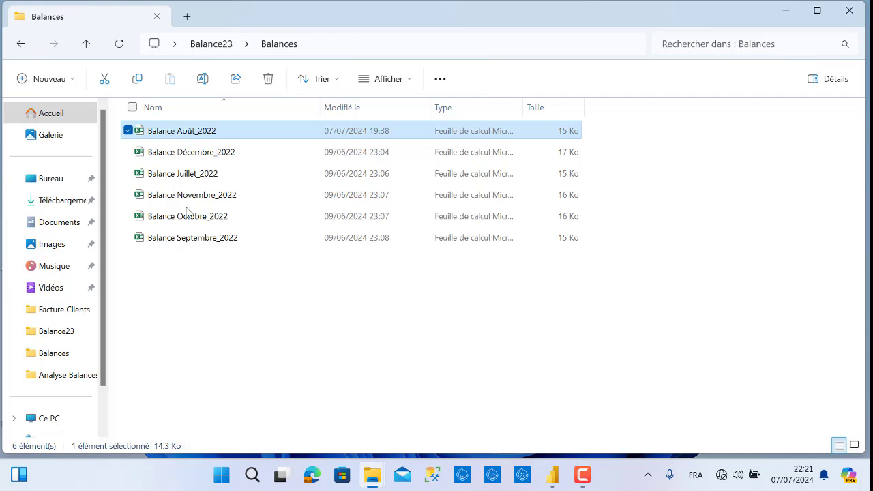
Open the Balance Décembre_2022 workbook in Excel, examine its sheet name and column headers from N°compte to SF_Crédit, and close it.
left_click(181, 157)
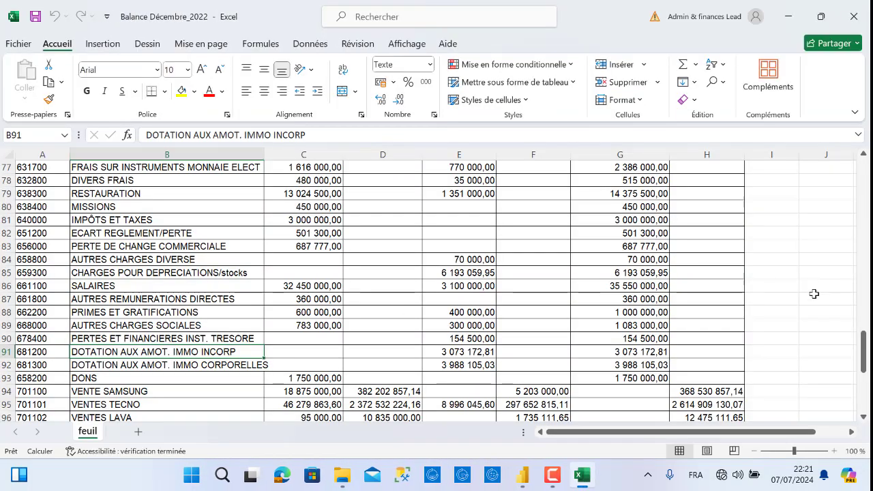
left_click_drag(865, 353, 864, 170)
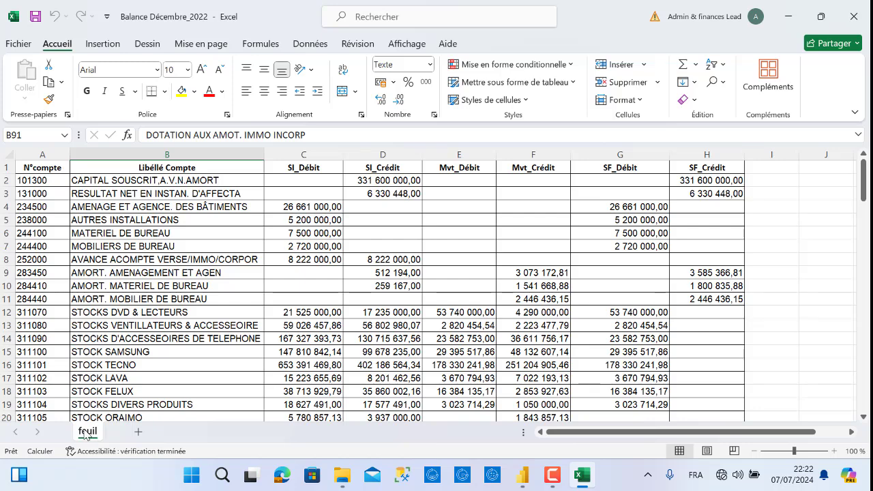
left_click(36, 167)
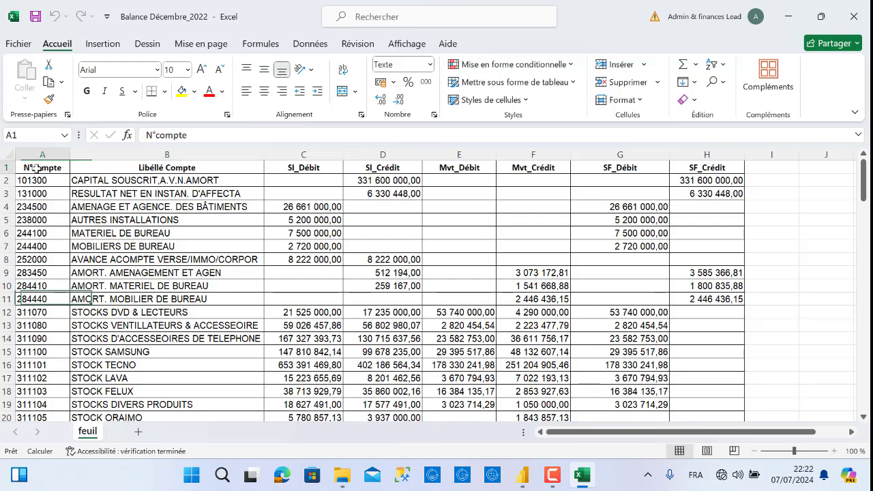
key("ctrl+shift+Right")
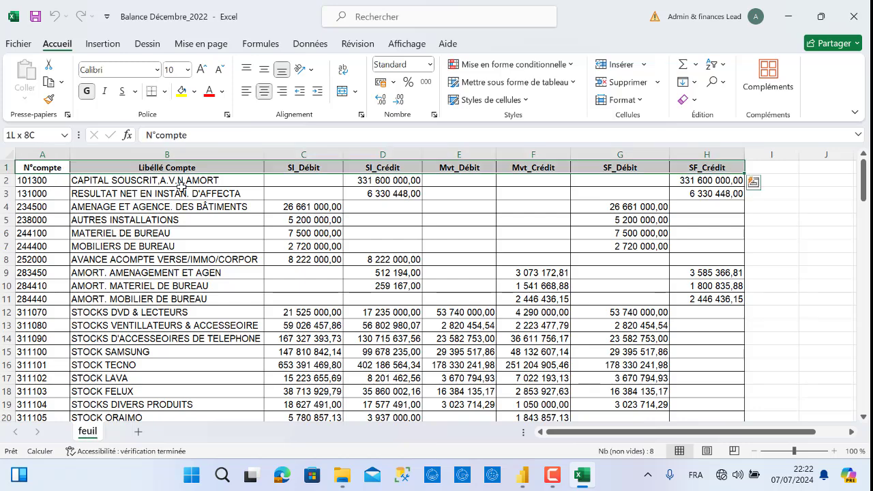
left_click(353, 271)
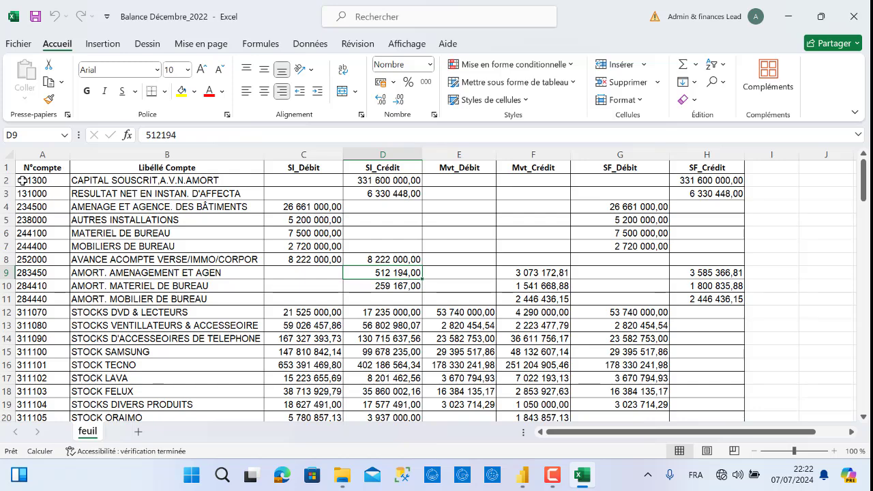
left_click(854, 22)
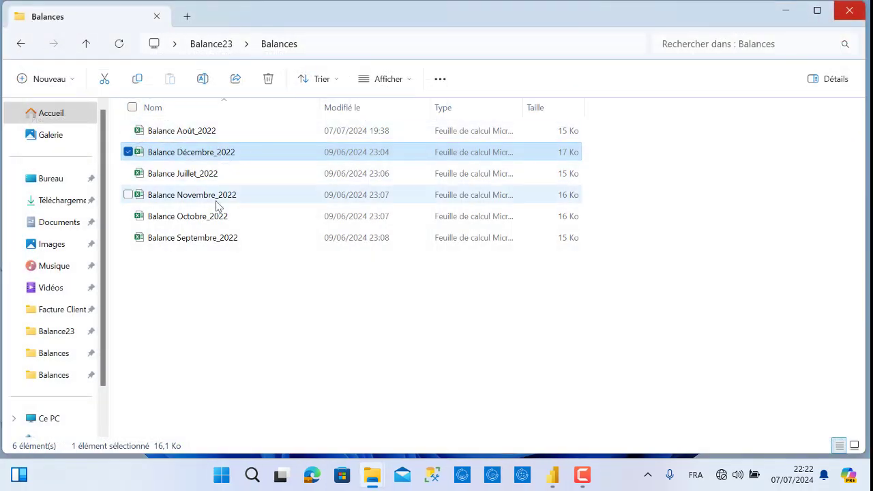
Open Balance Janvier_2023 from the Balance23 folder in Excel, clear all account data below the header row, save it and return to the folder.
left_click(23, 45)
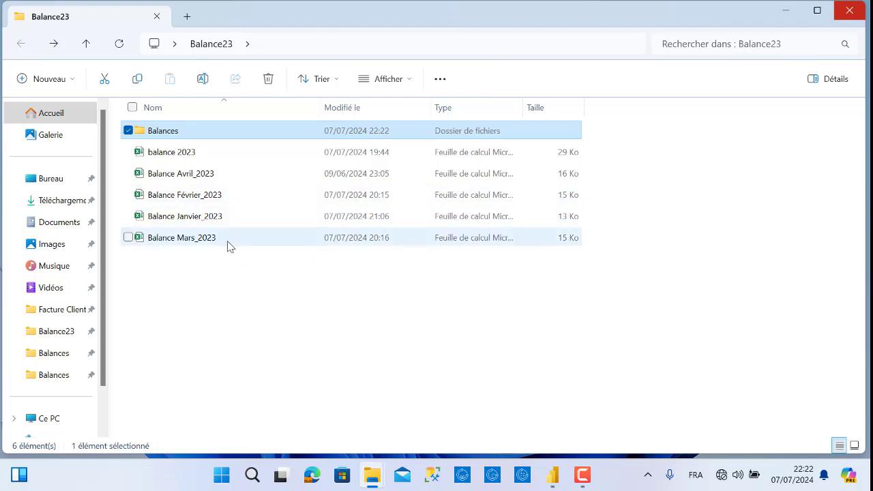
mouse_move(229, 246)
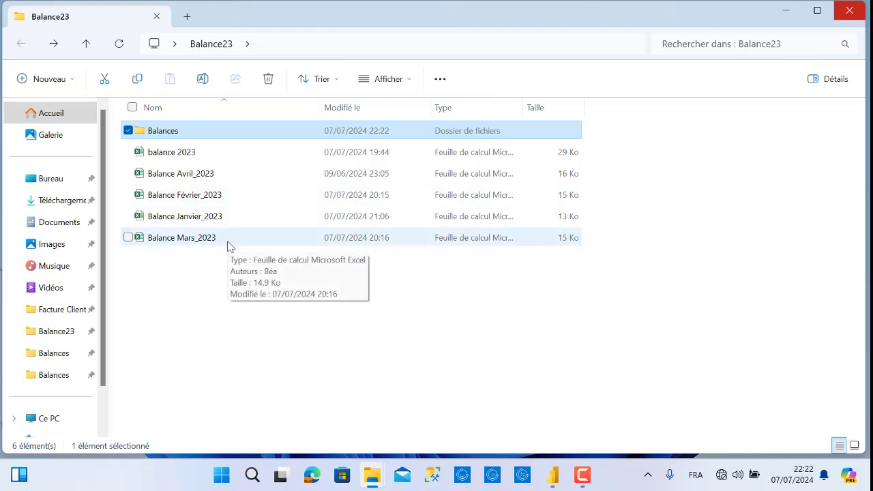
double_click(202, 216)
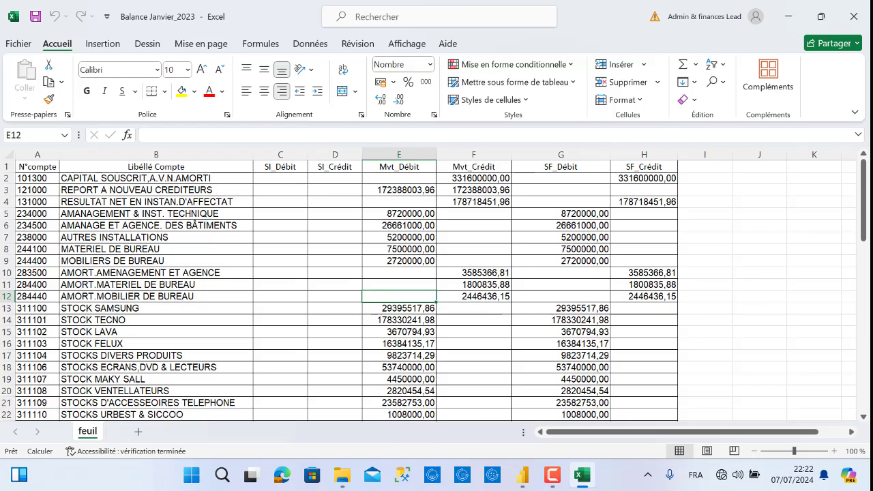
mouse_move(865, 178)
left_mouse_down()
mouse_move(854, 339)
mouse_move(866, 179)
left_mouse_up()
left_click_drag(21, 178, 678, 422)
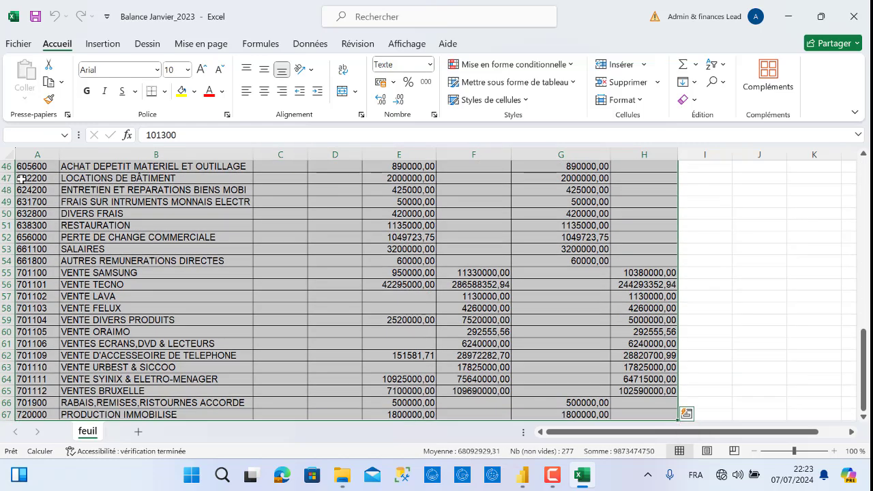
key("Delete")
left_click(532, 320)
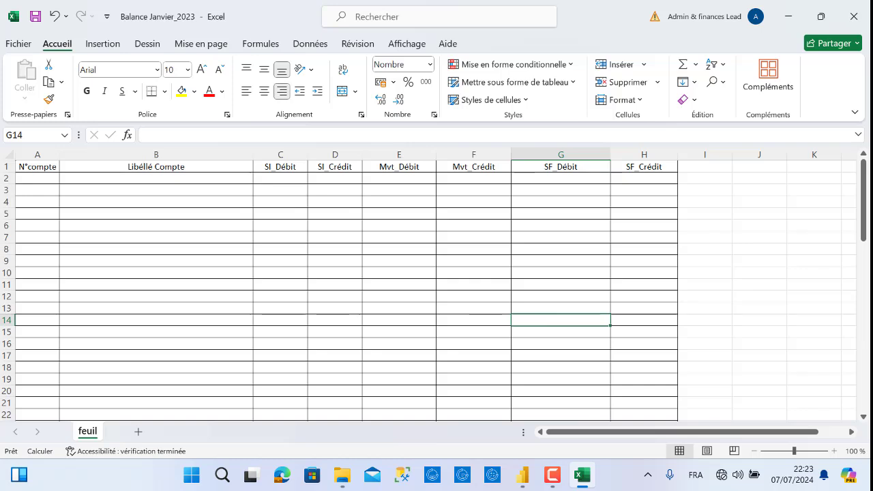
left_click(789, 16)
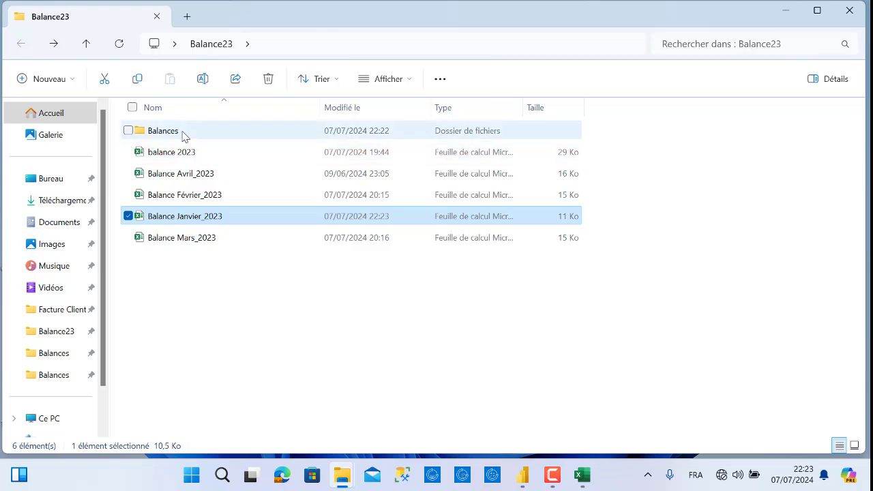
Open the balance 2023 workbook in Excel and examine its monthly sheets Janvier 23, Février 23, Mars 23 and Avril 2023.
double_click(192, 152)
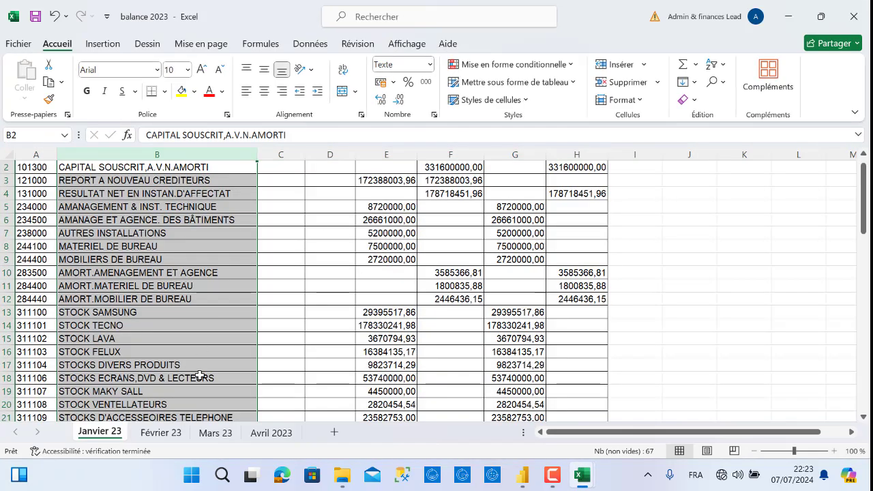
left_click(329, 380)
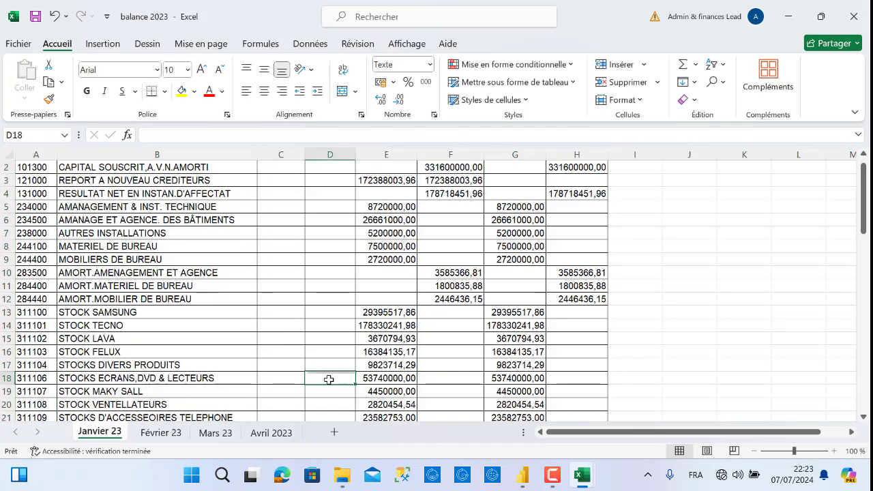
left_click(171, 435)
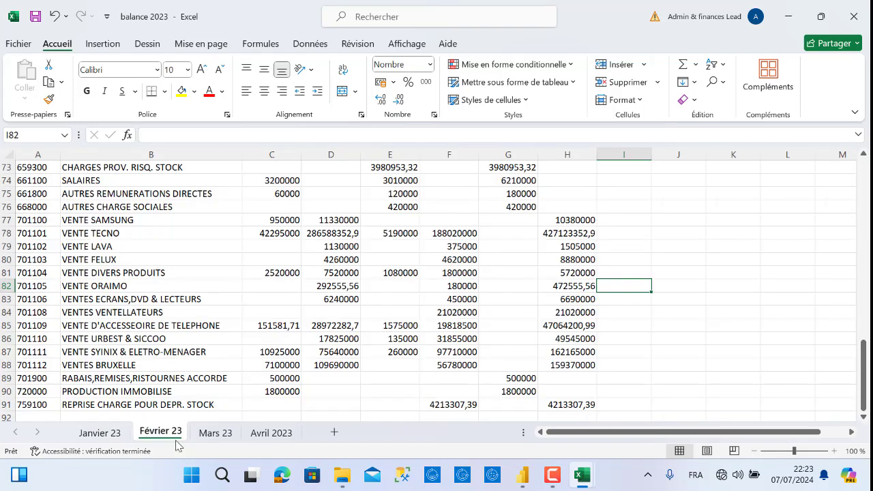
left_click(216, 434)
left_click(273, 434)
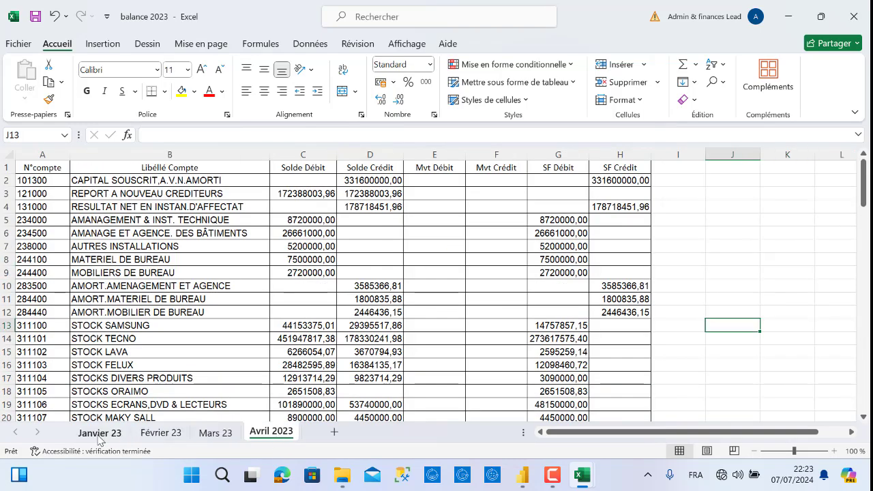
left_click(99, 434)
left_click(171, 434)
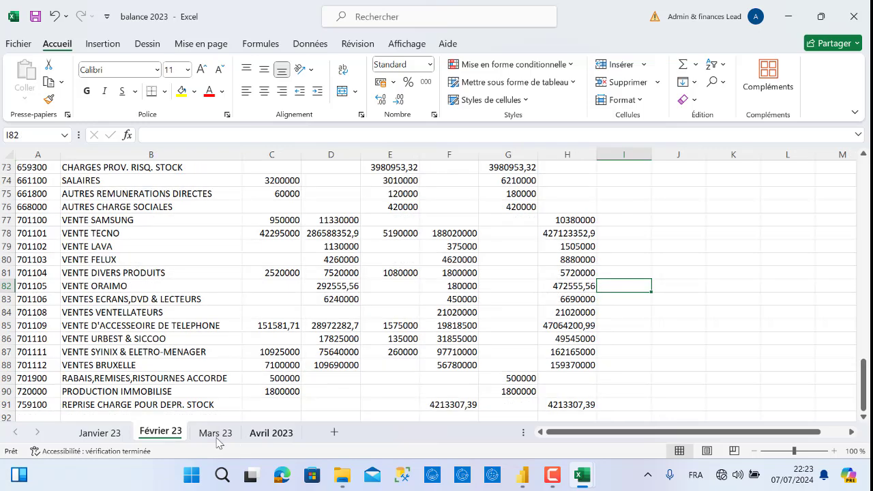
left_click(216, 435)
left_click(273, 433)
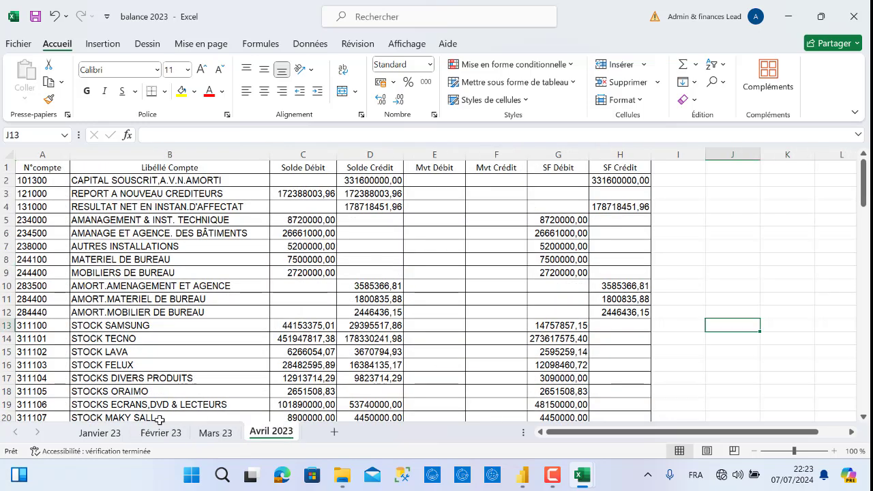
left_click(114, 433)
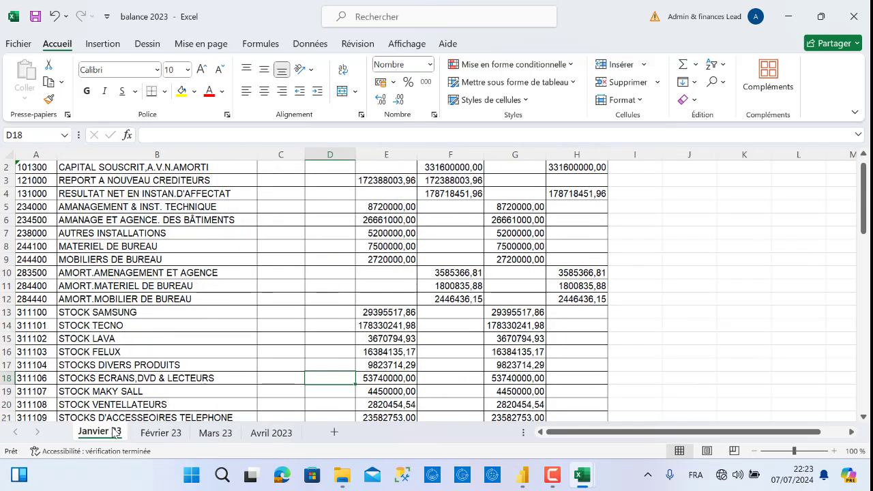
left_click(164, 435)
left_click(225, 435)
left_click(270, 434)
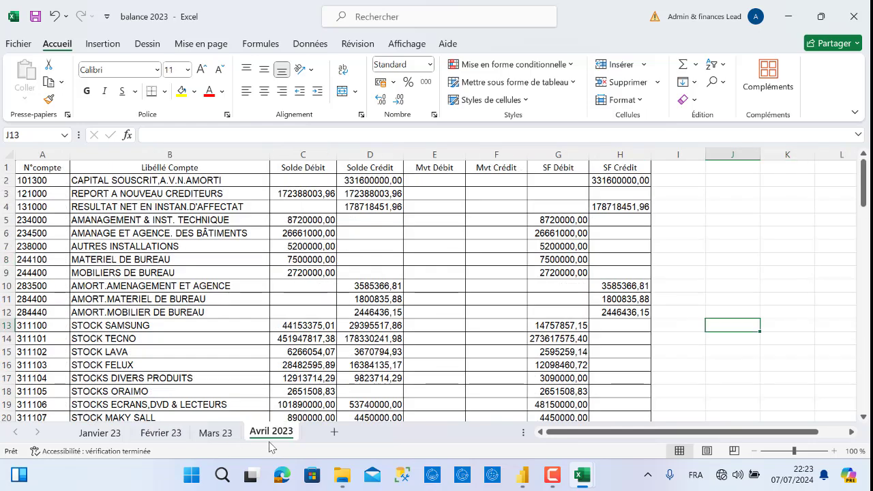
left_click(113, 437)
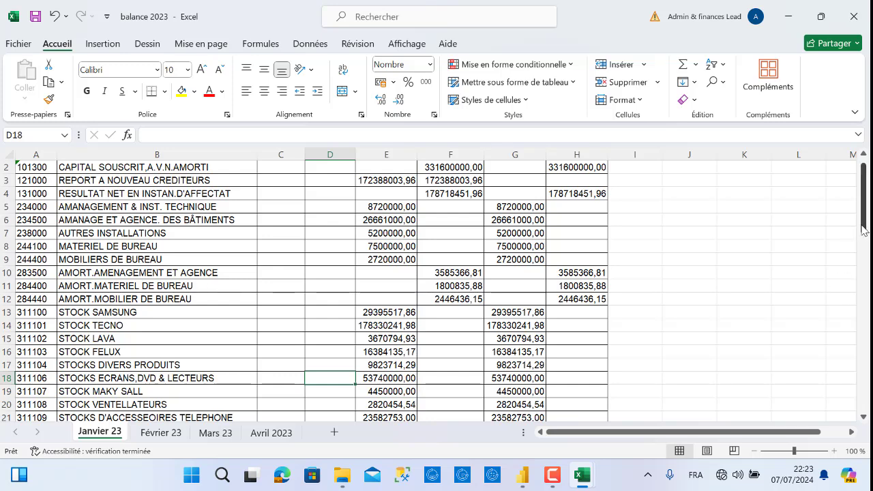
scroll(864, 230, "up", 1)
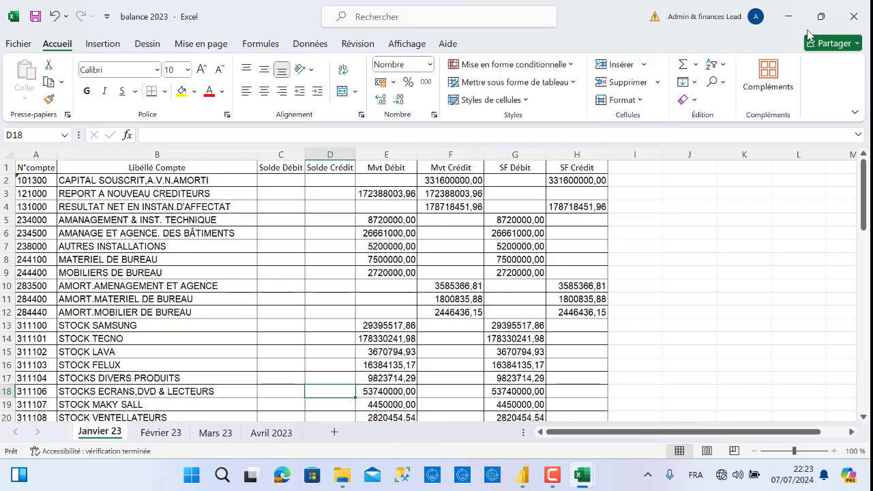
Copy all account rows A2:H67 below the headers on the Janvier 23 sheet of balance 2023, ignoring the cell error warnings.
left_click(788, 17)
mouse_move(582, 476)
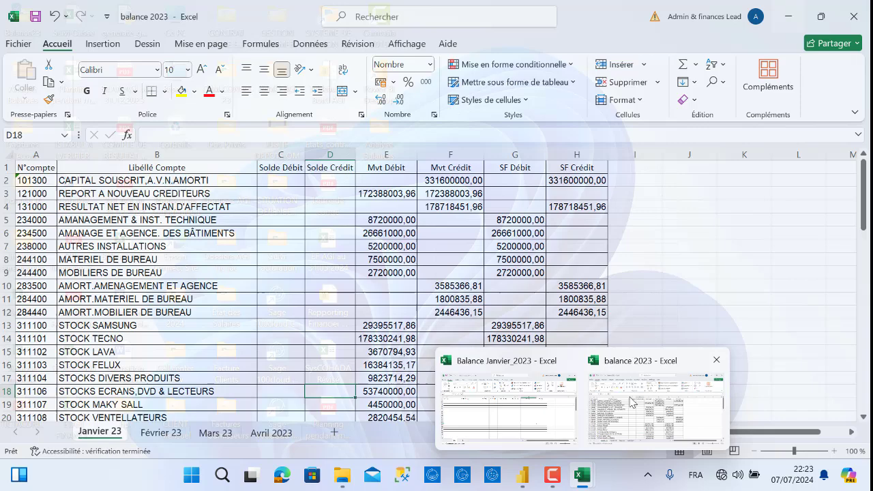
left_click(655, 408)
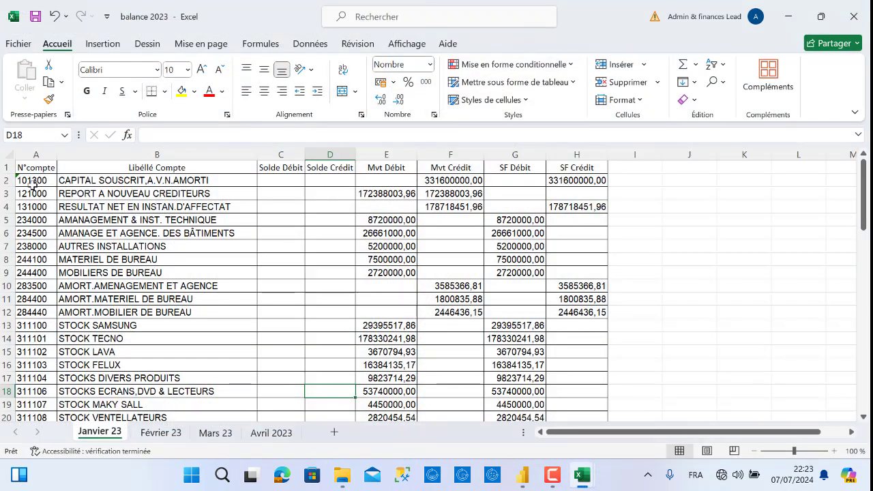
left_click_drag(32, 183, 564, 182)
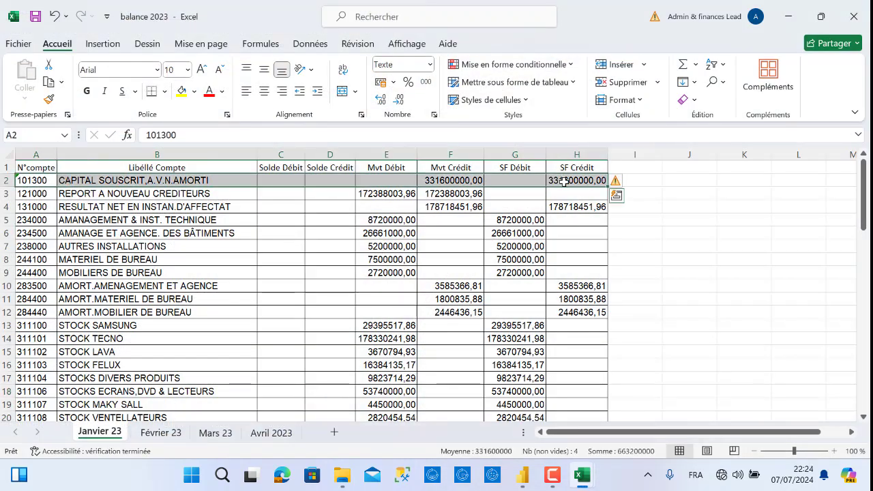
key("ctrl+shift+Down")
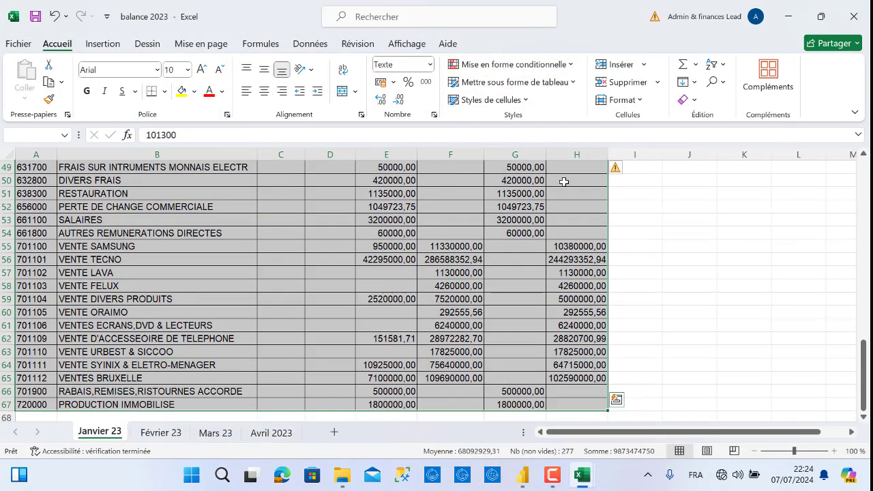
left_click(618, 171)
left_click(510, 239)
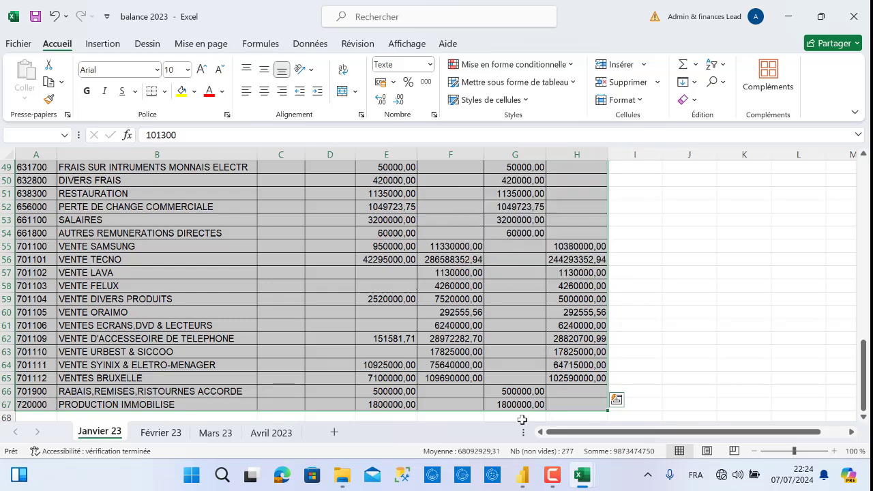
key("ctrl+c")
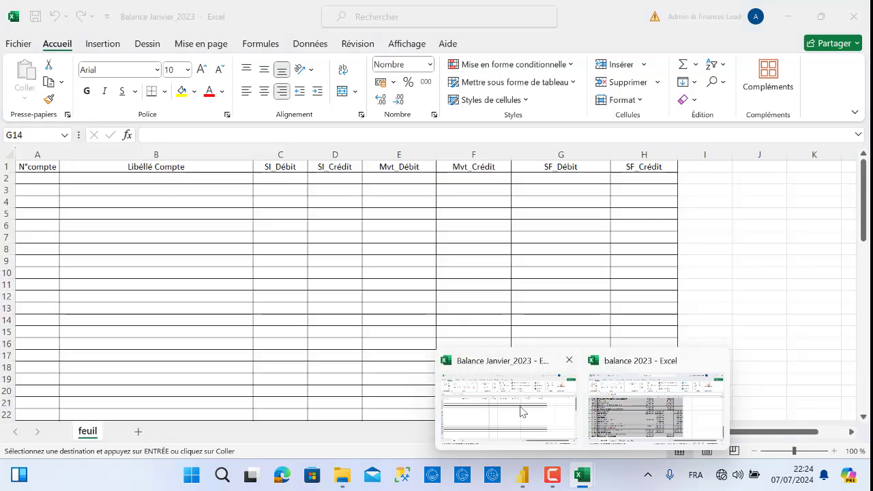
Switch to the Balance Janvier_2023 workbook and paste the copied trial balance rows as values only, starting at A2.
left_click(521, 411)
left_click(49, 182)
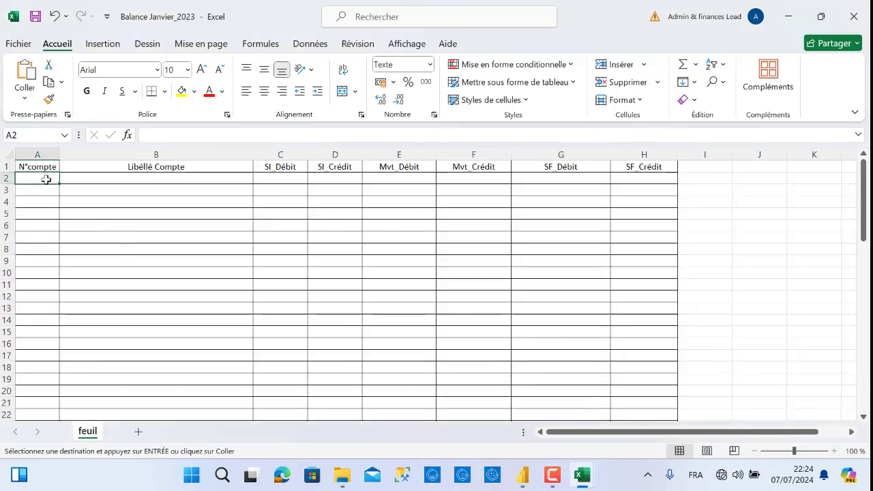
key("ctrl+alt+v")
left_click(444, 200)
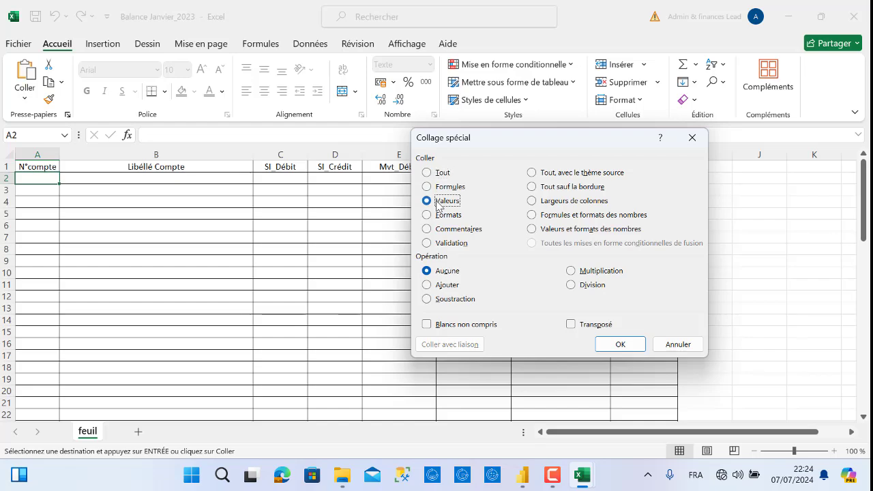
key("Return")
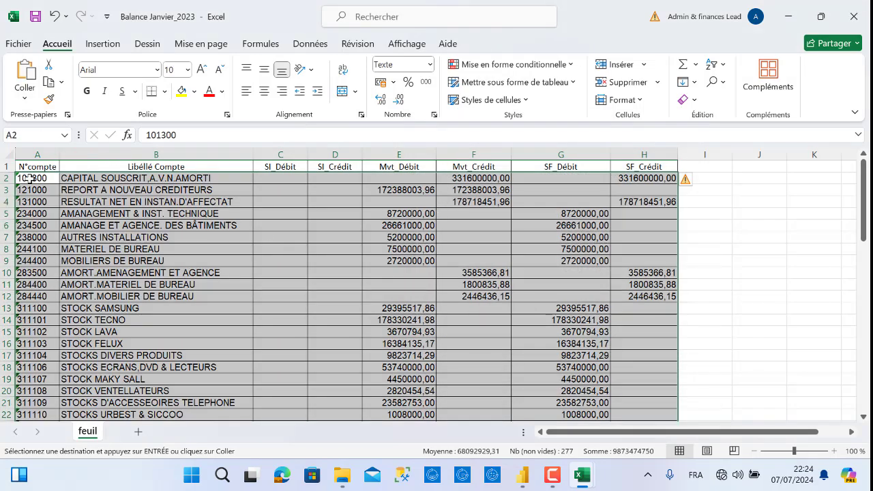
Ignore the number-stored-as-text errors in the N°compte column, then save Balance Janvier_2023 and close both workbooks.
left_click(29, 179)
key("ctrl+shift+Down")
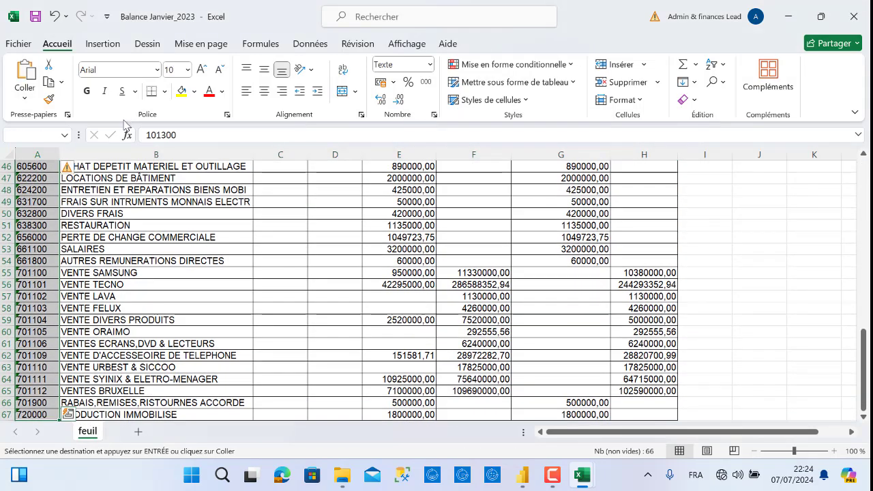
left_click(68, 169)
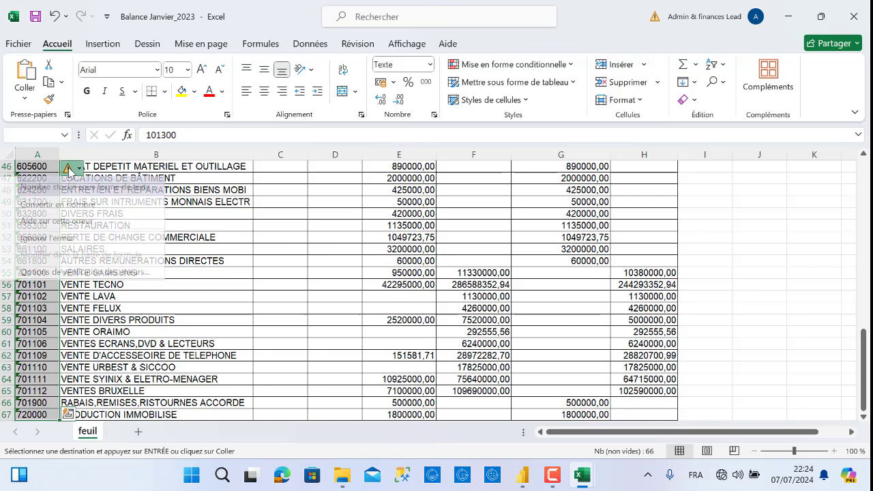
left_click(69, 239)
left_click(371, 319)
key("Escape")
left_click(692, 279)
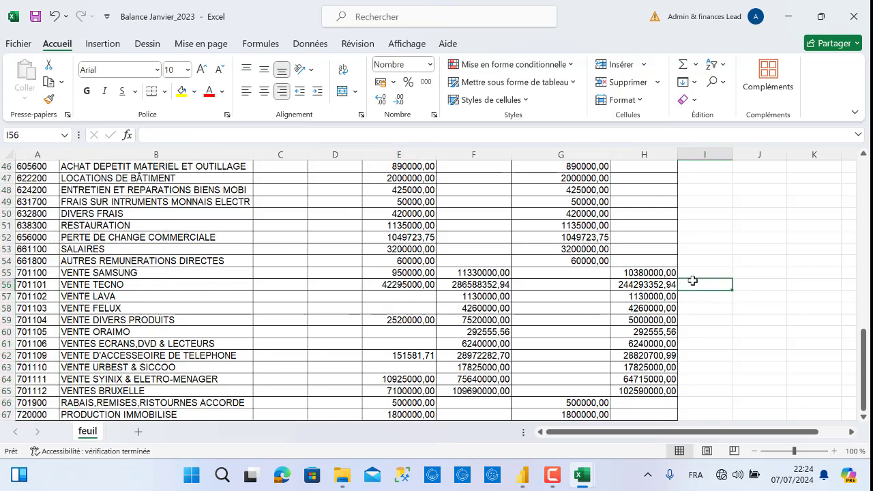
left_click(852, 18)
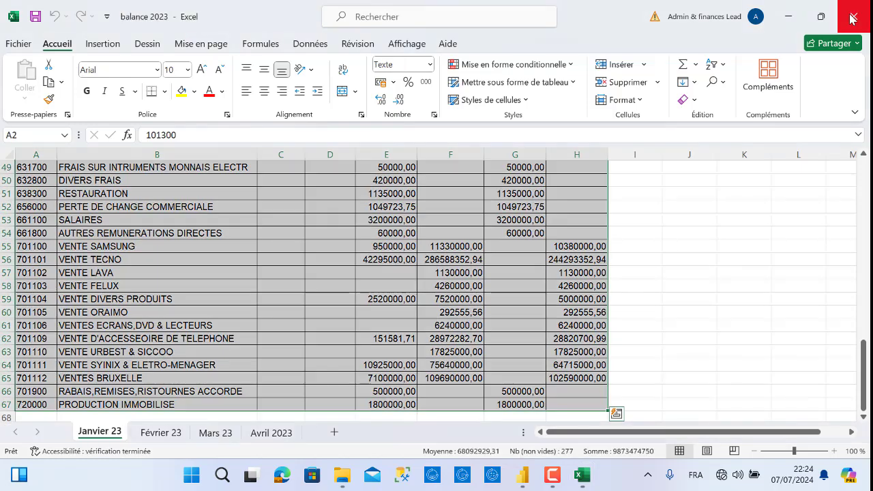
left_click(852, 18)
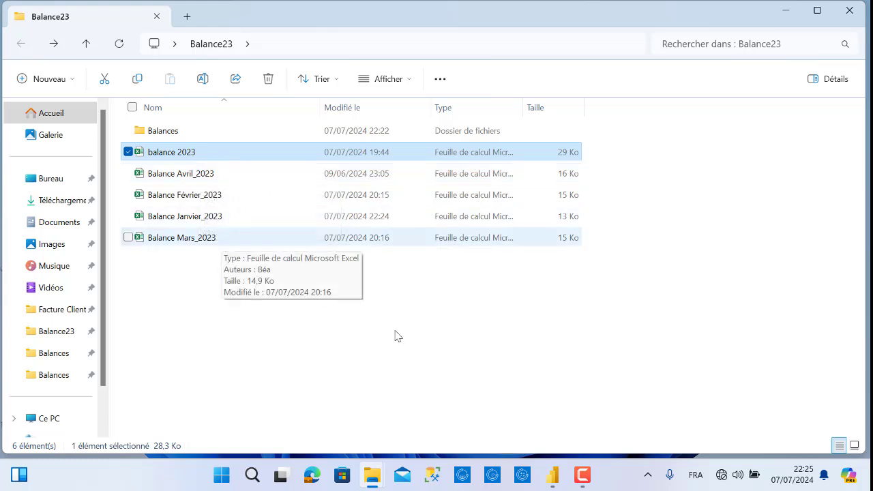
Check the Analyse CR page in Power BI, then open Balance Avril_2023 in Excel and examine its account rows and column headers.
left_click(548, 482)
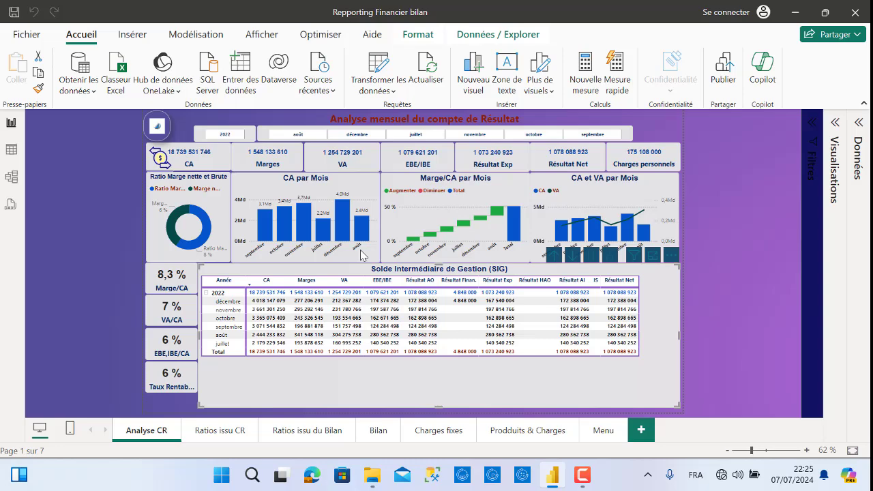
left_click(793, 12)
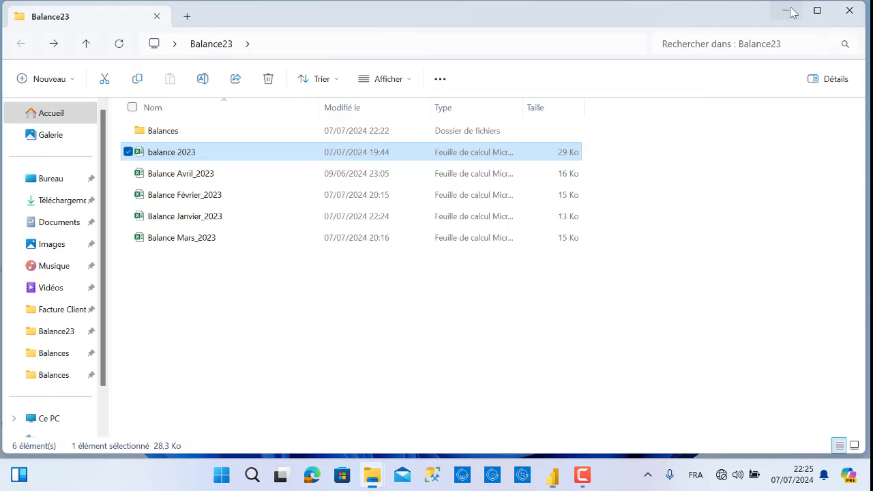
double_click(247, 176)
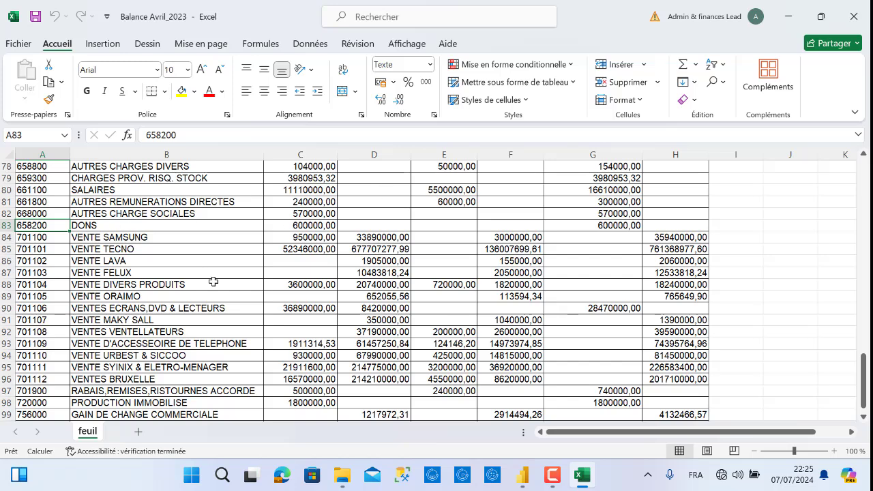
left_click(854, 16)
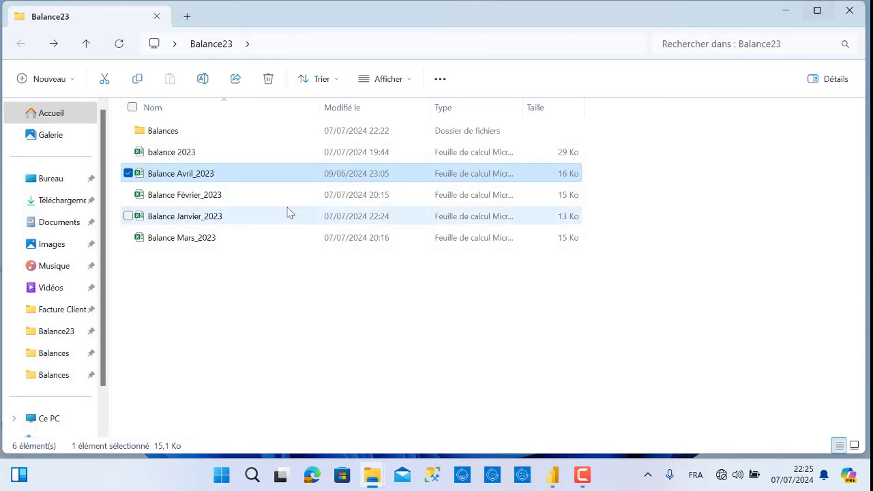
double_click(182, 174)
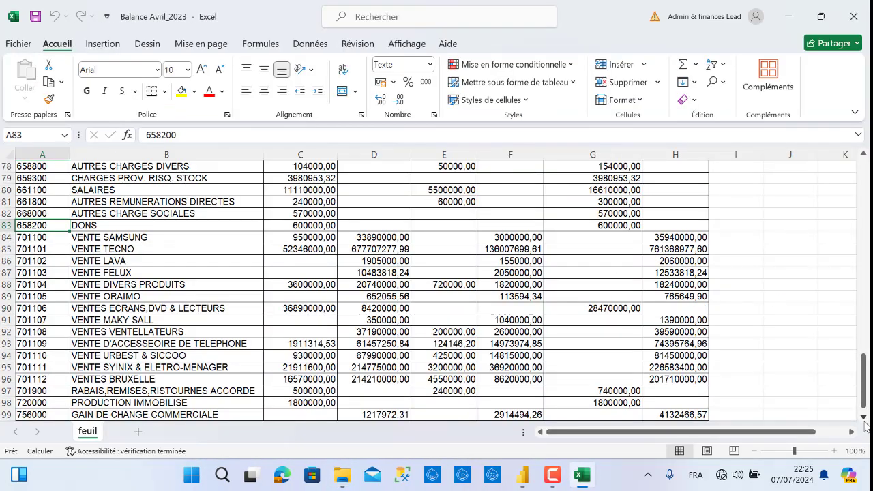
left_click_drag(864, 382, 864, 177)
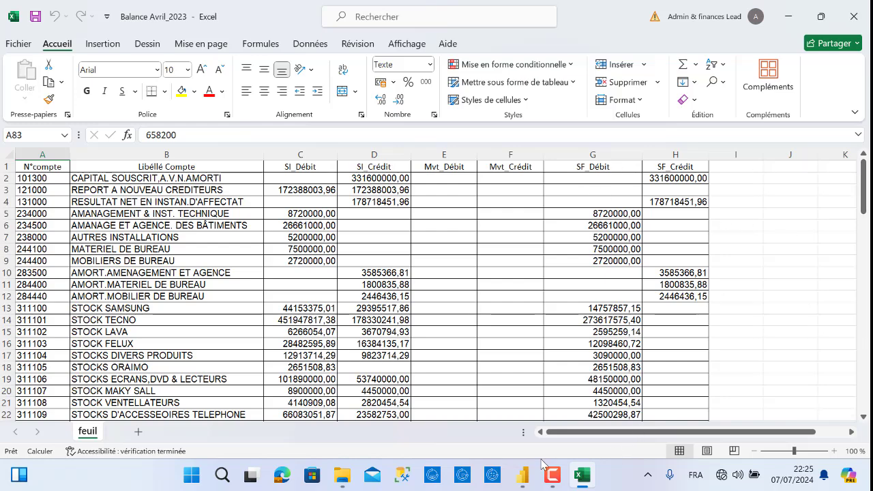
left_click(533, 428)
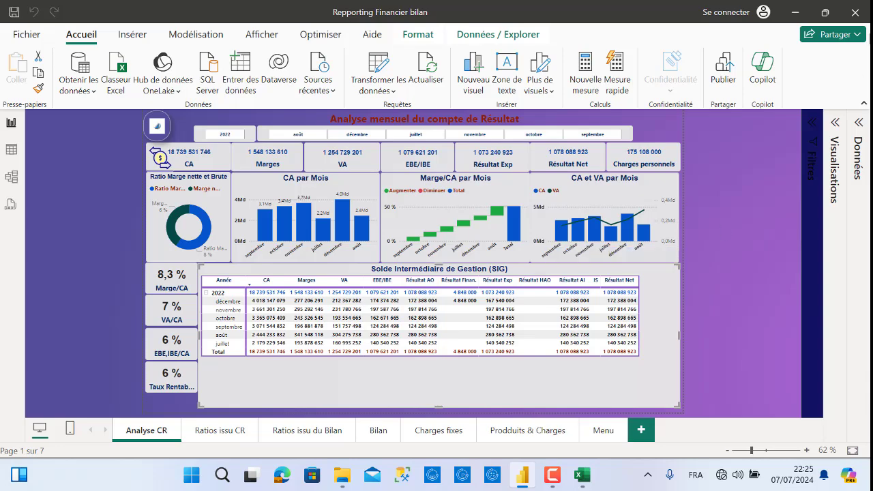
left_click(855, 12)
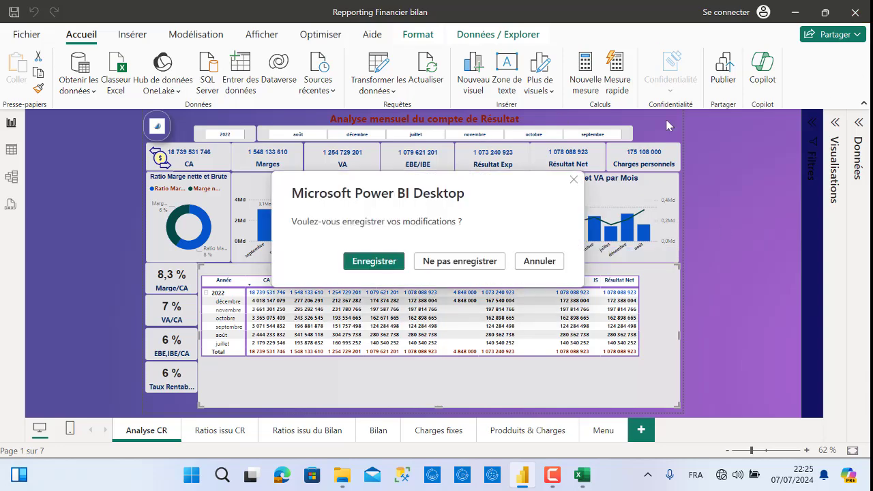
left_click(539, 261)
left_click(795, 11)
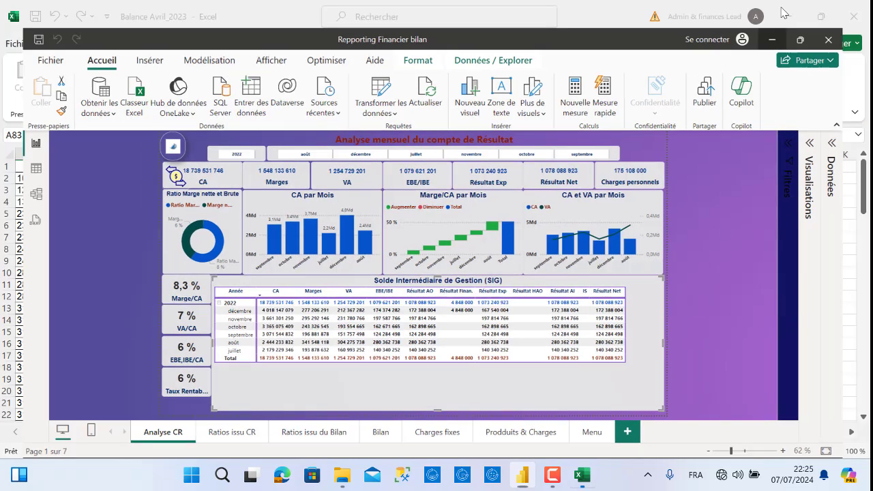
Close the Balance Avril_2023 workbook and select its file in the Balance23 folder.
left_click(853, 30)
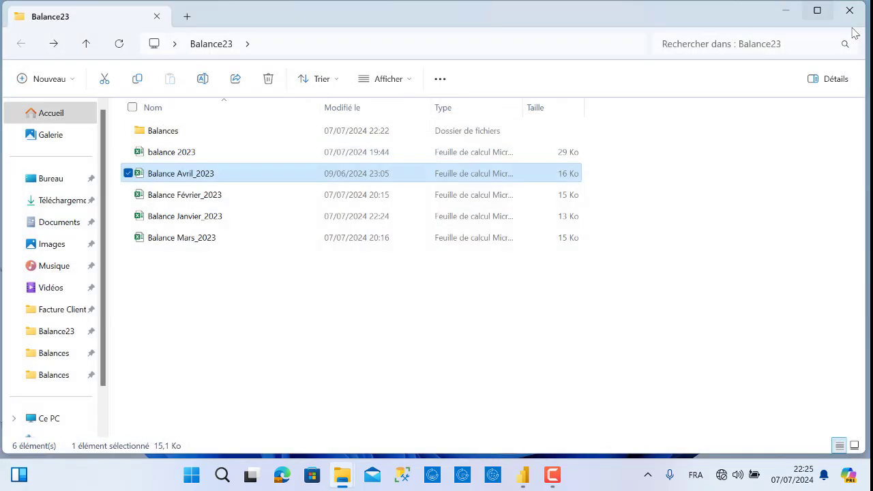
left_click(188, 175)
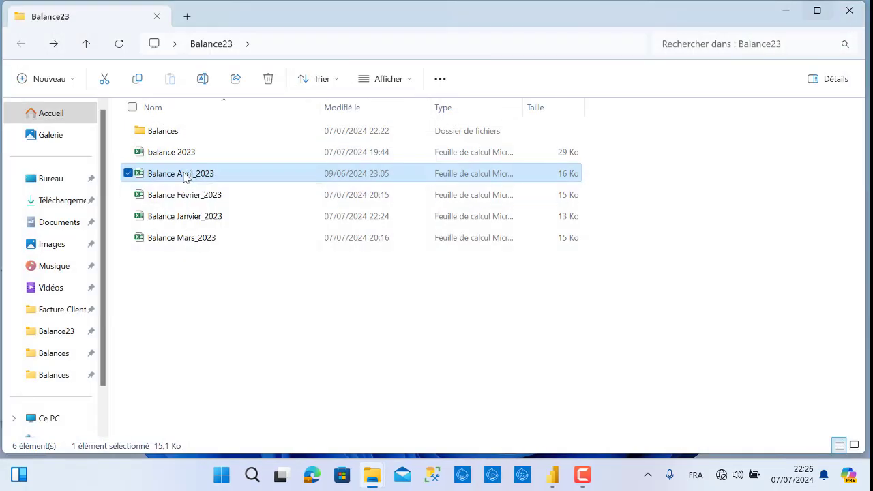
Move the Avril, Février, Janvier and Mars 2023 balance workbooks from Balance23 into its Balances subfolder.
left_click(197, 247, "shift")
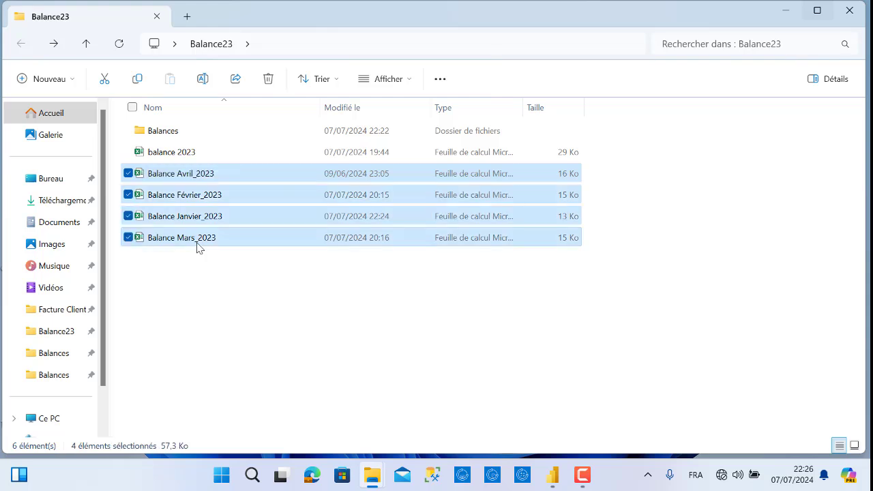
key("ctrl+x")
double_click(183, 132)
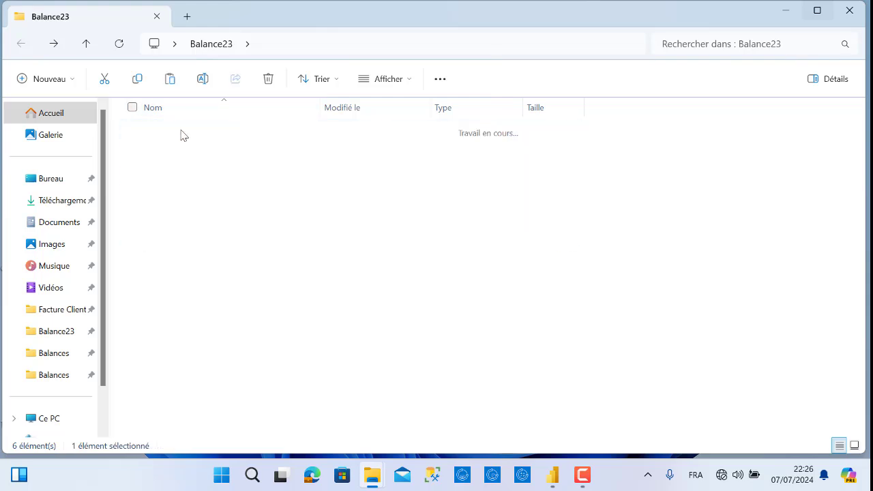
key("ctrl+v")
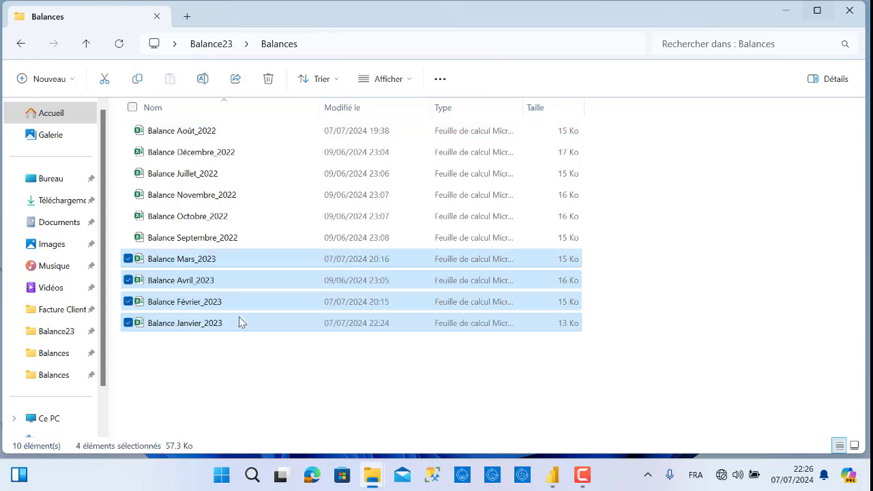
Close the folder window, switch to the Repporting Financier bilan report in Power BI and refresh its data.
left_click(849, 10)
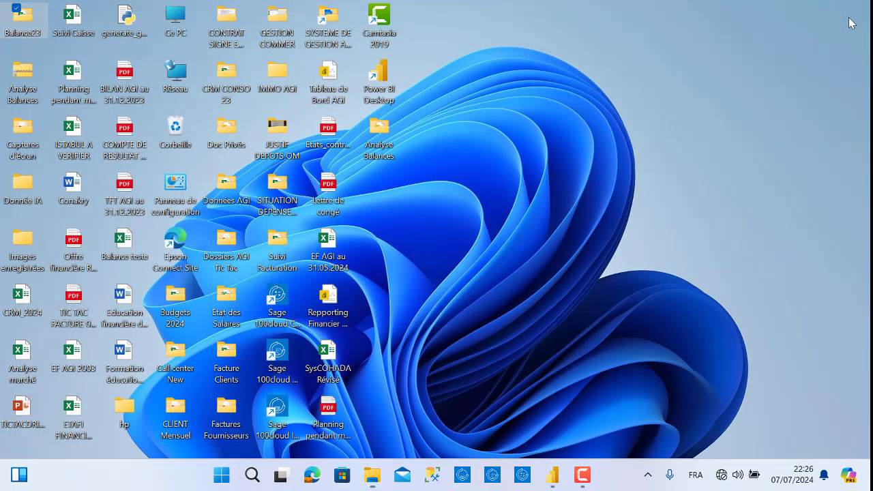
left_click(553, 475)
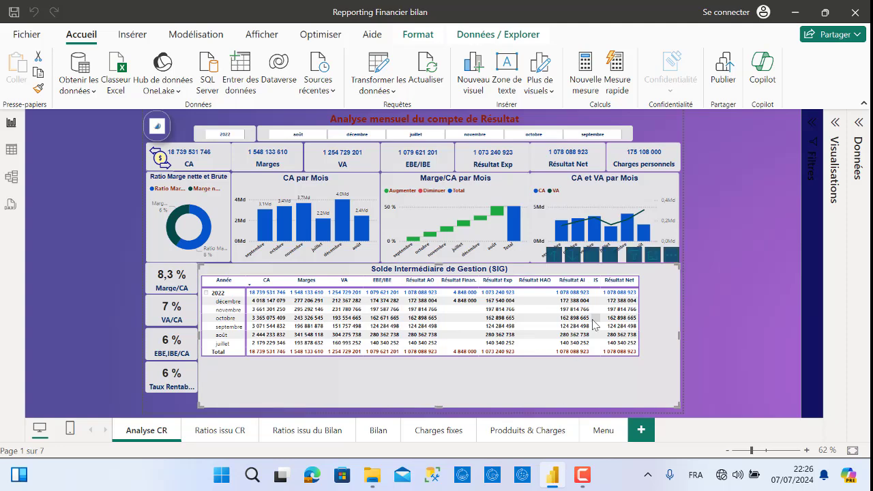
left_click(437, 68)
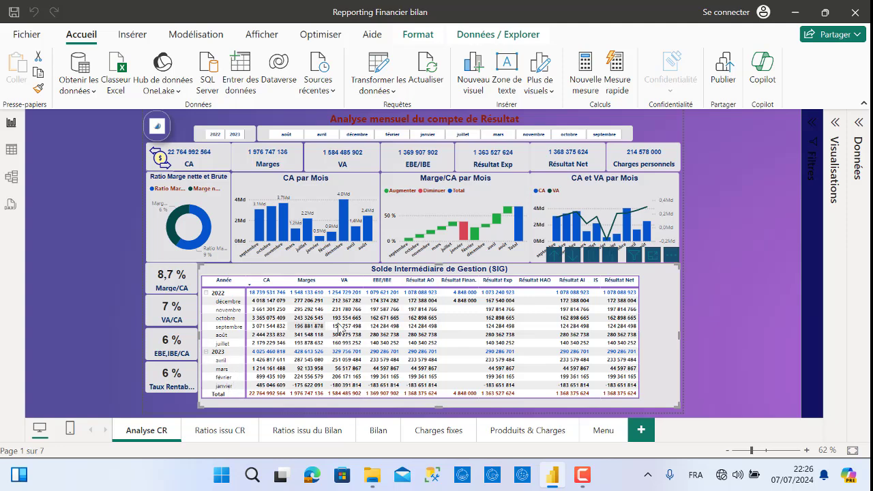
Review the refreshed report pages in order, from Ratios issu CR through Bilan, Charges fixes and Prodduits & Charges to Menu.
left_click(210, 432)
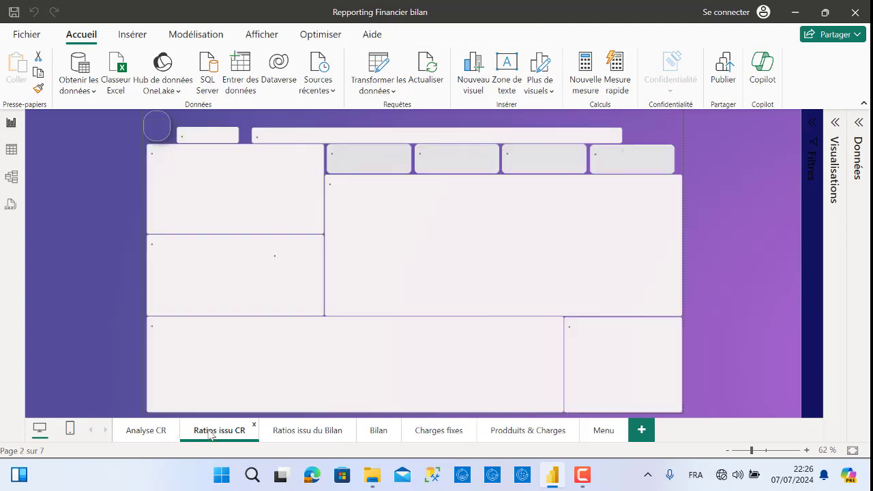
left_click(304, 430)
left_click(381, 434)
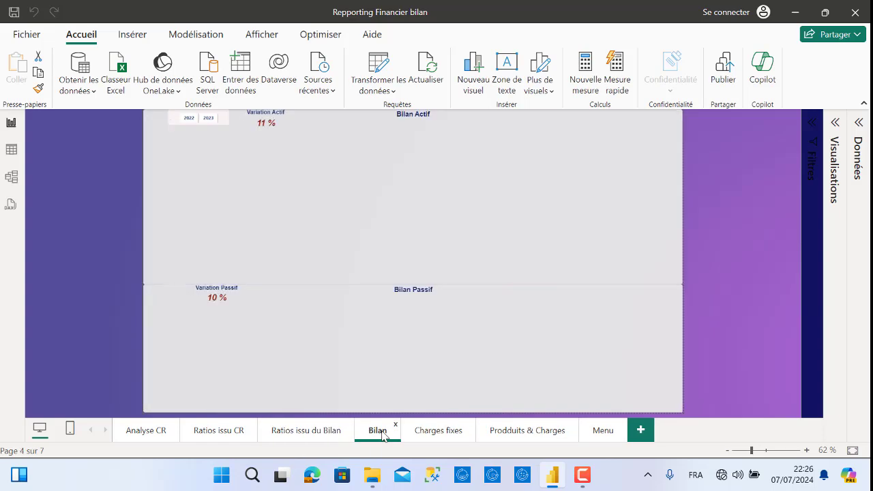
left_click(438, 432)
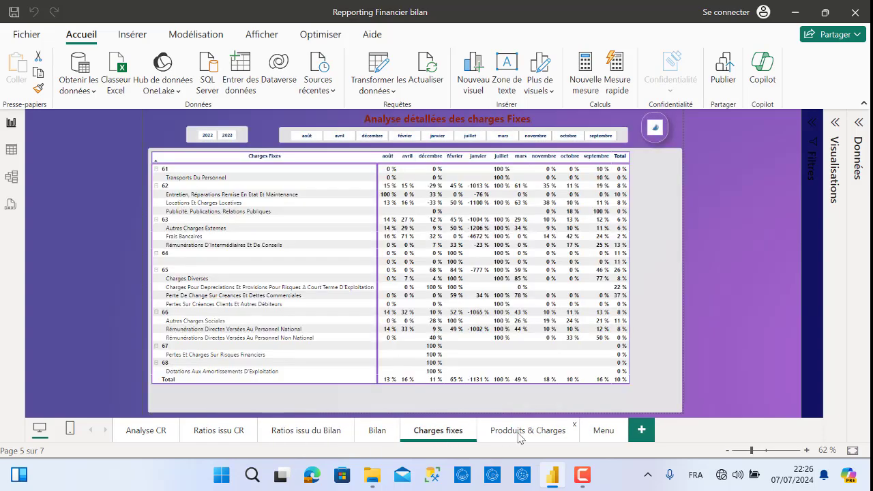
left_click(515, 434)
left_click(603, 430)
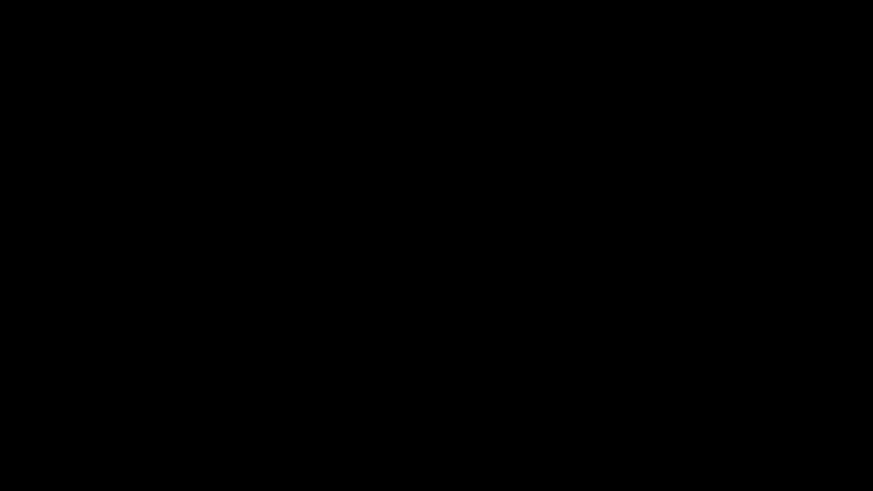